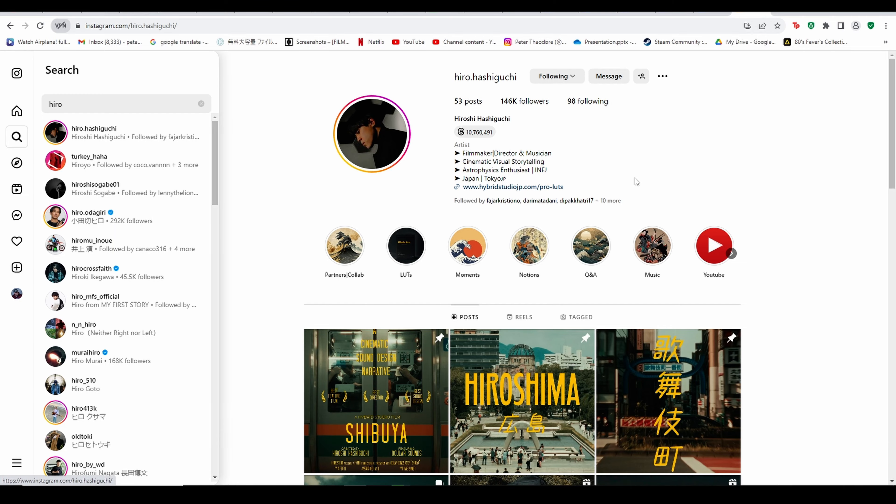
# Step: Browse the cinematic posts on the Instagram profiles as colour grading references
pyautogui.scroll(-4, 635, 178)
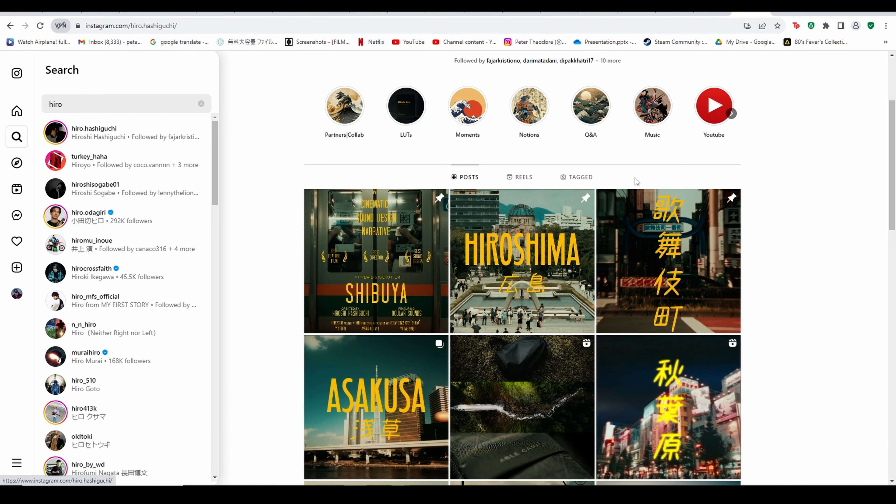
pyautogui.click(484, 285)
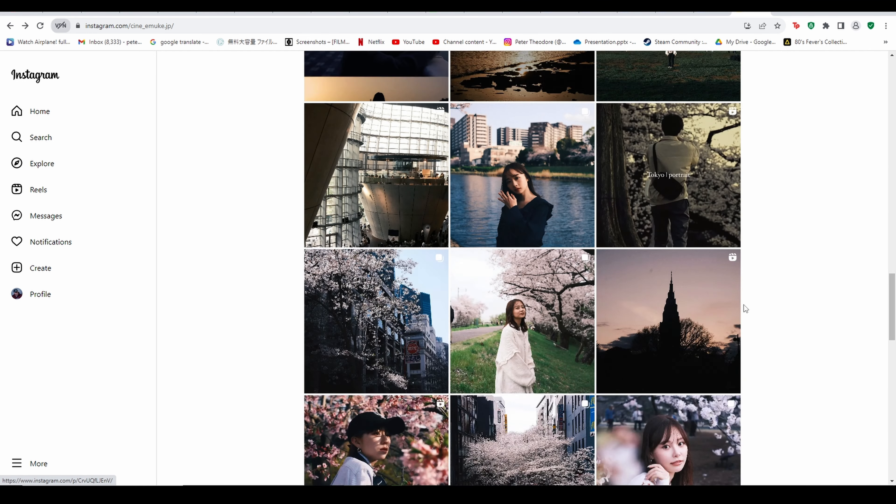
pyautogui.scroll(-3, 744, 309)
pyautogui.click(662, 260)
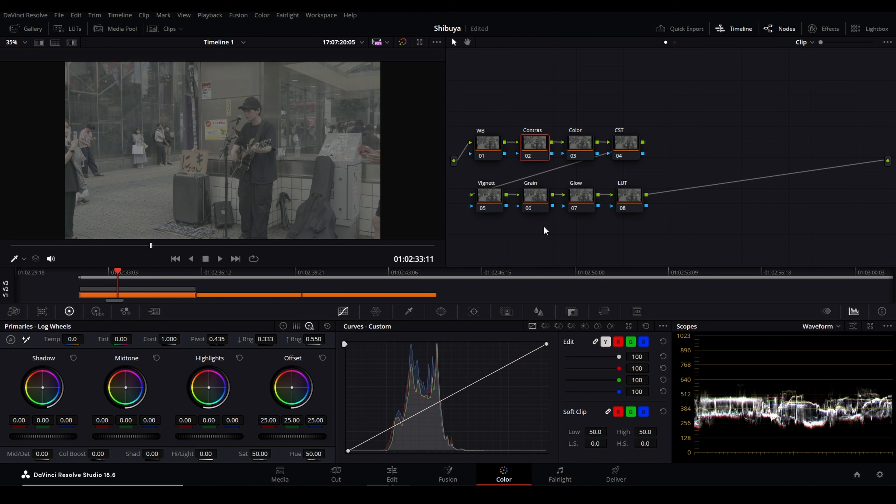
# Step: Add the Color Space Transform effect to the CST node of the Shibuya clip in DaVinci Resolve
pyautogui.click(632, 201)
pyautogui.moveTo(631, 201); pyautogui.dragTo(633, 205)
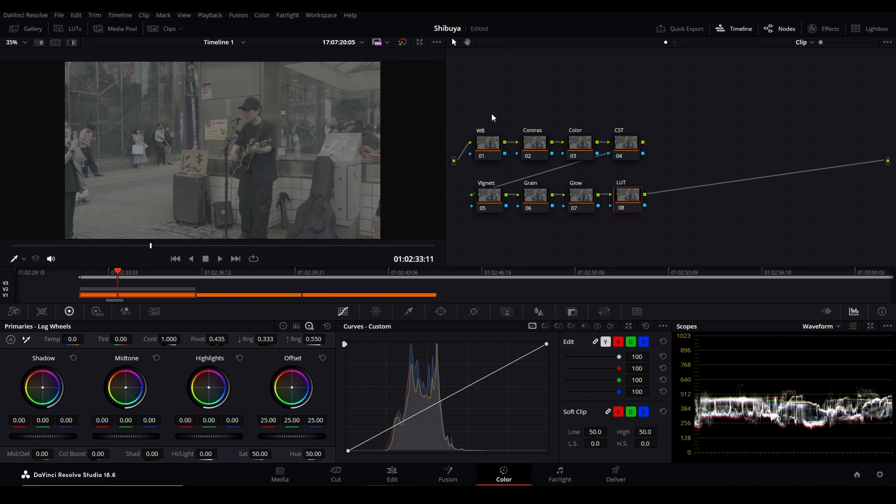
pyautogui.moveTo(464, 116); pyautogui.dragTo(586, 214)
pyautogui.click(630, 205)
pyautogui.click(631, 148)
pyautogui.click(813, 36)
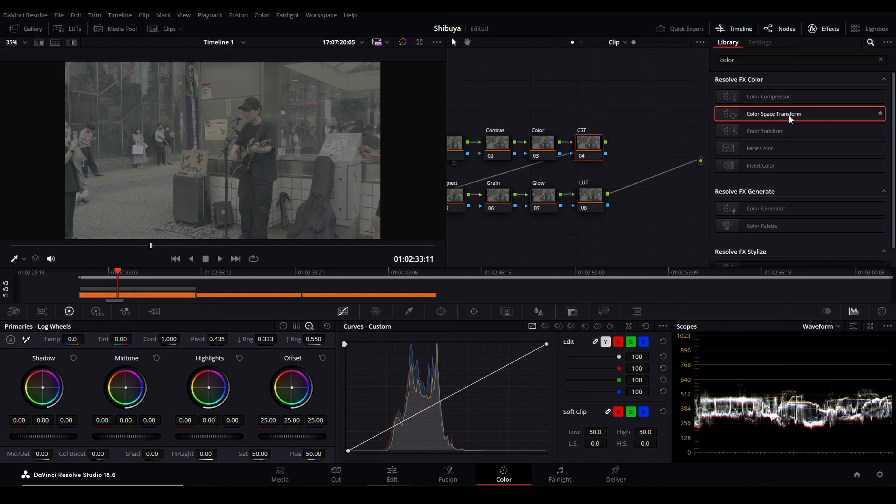
pyautogui.moveTo(790, 118); pyautogui.dragTo(594, 150)
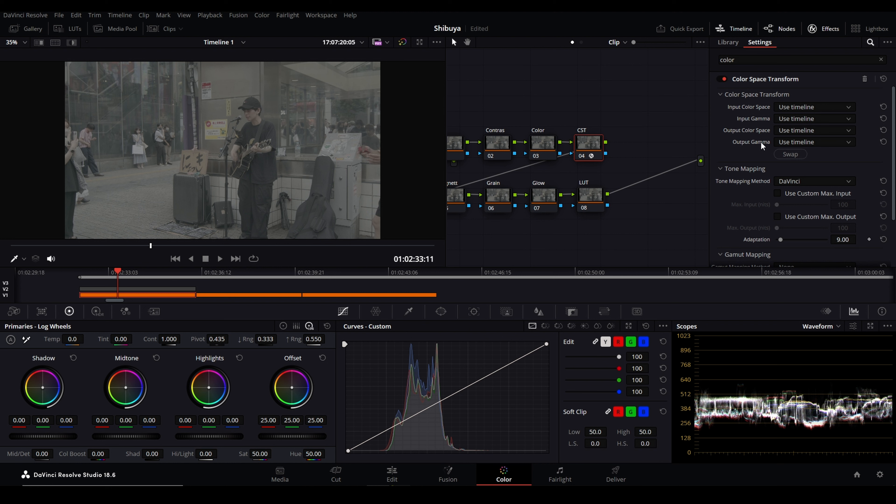
# Step: Set the Color Space Transform's input gamma to Blackmagic Design Film Gen 5
pyautogui.click(790, 119)
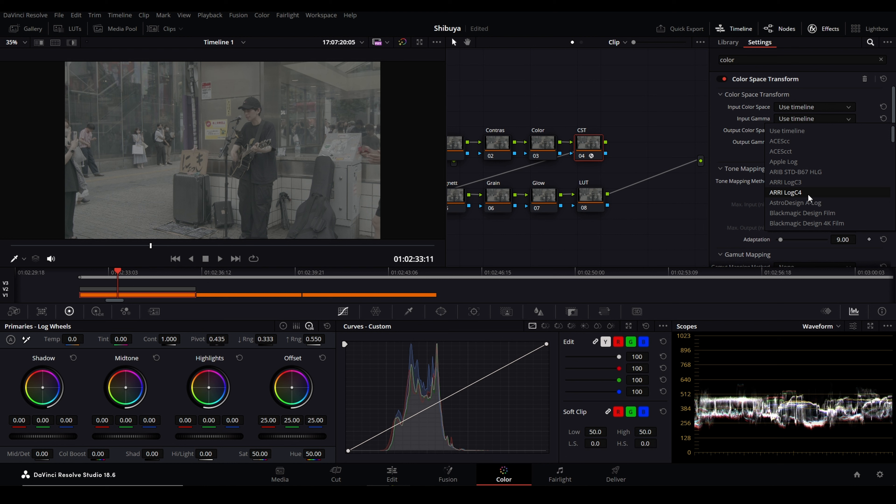
pyautogui.scroll(-5, 808, 197)
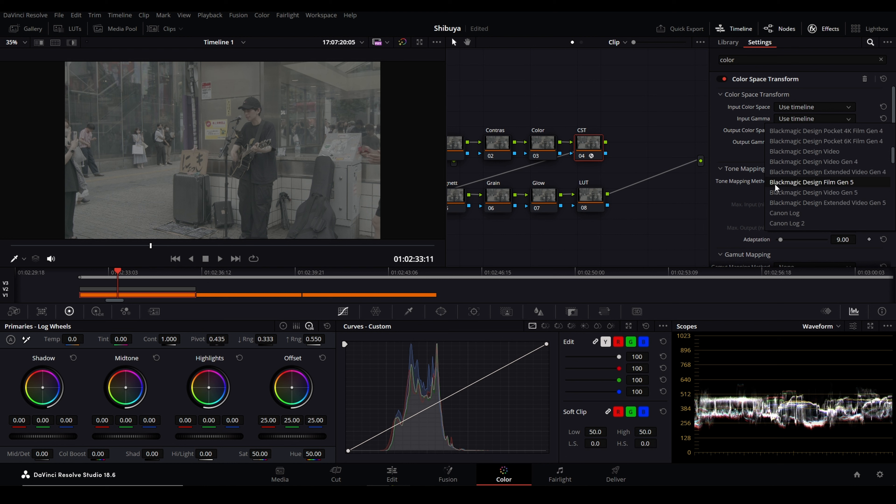
pyautogui.click(849, 188)
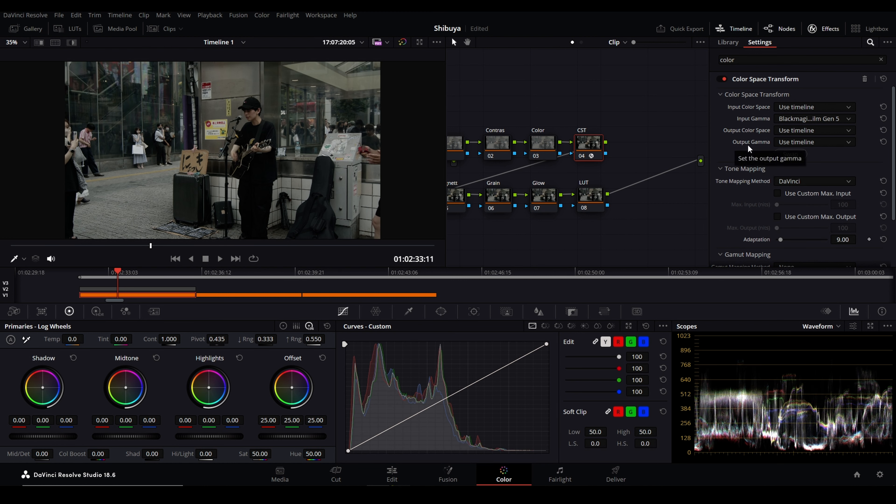
# Step: Set the Color Space Transform's output gamma to ARRI LogC3
pyautogui.click(789, 145)
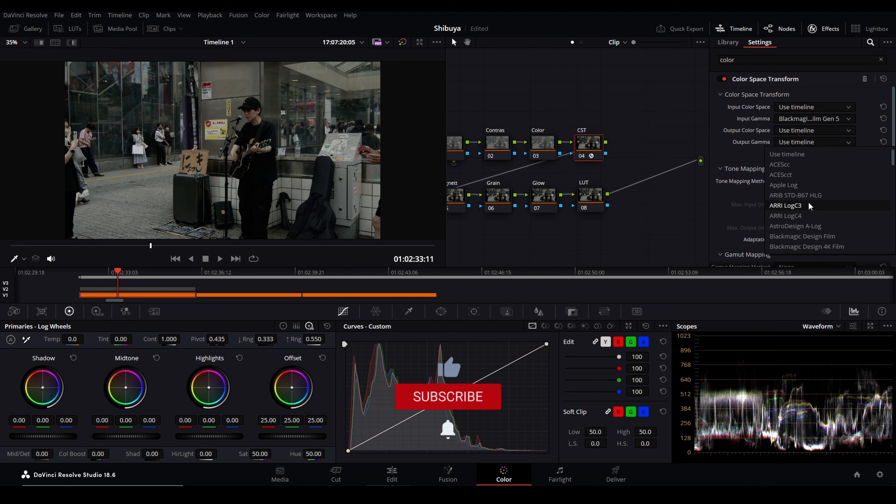
pyautogui.click(793, 206)
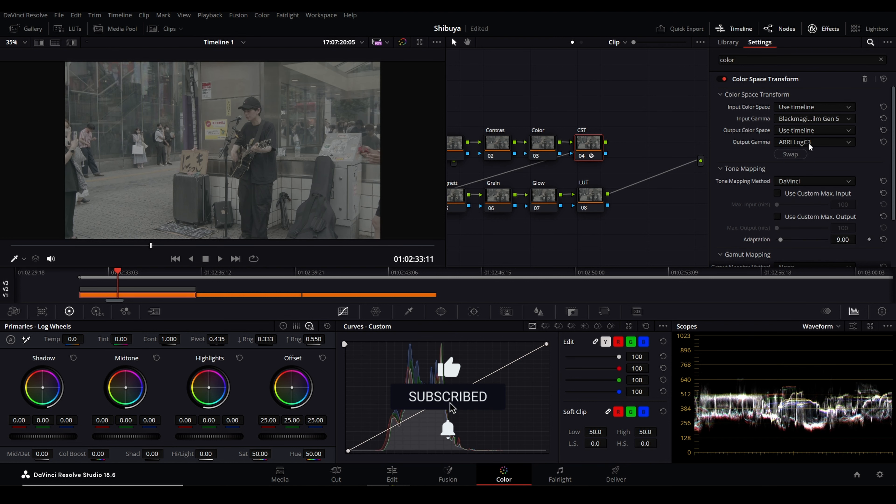
pyautogui.scroll(-3, 782, 216)
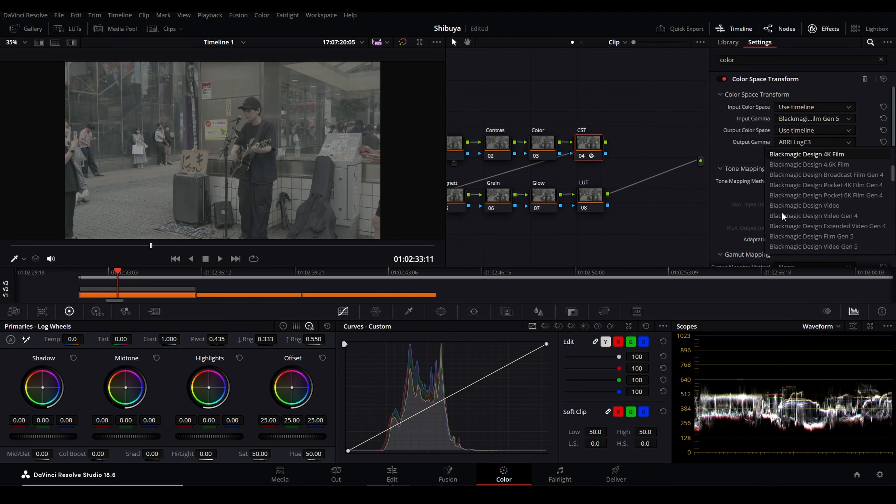
pyautogui.scroll(-2, 782, 216)
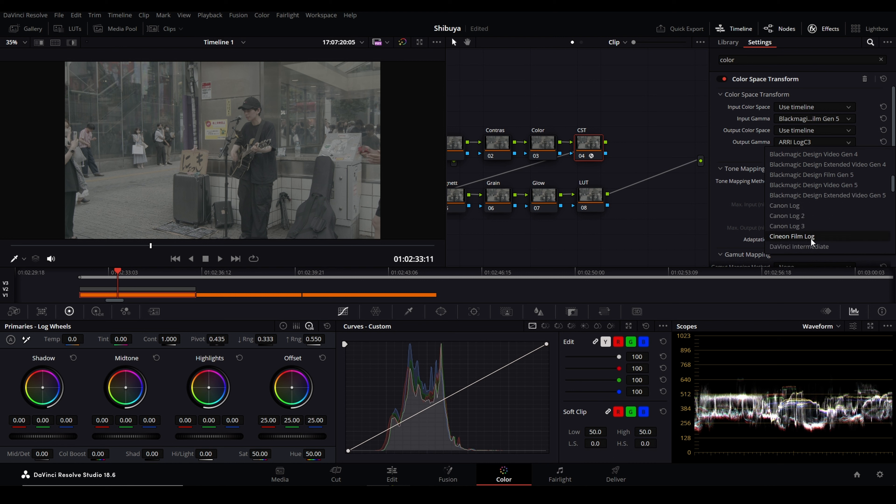
pyautogui.scroll(5, 811, 242)
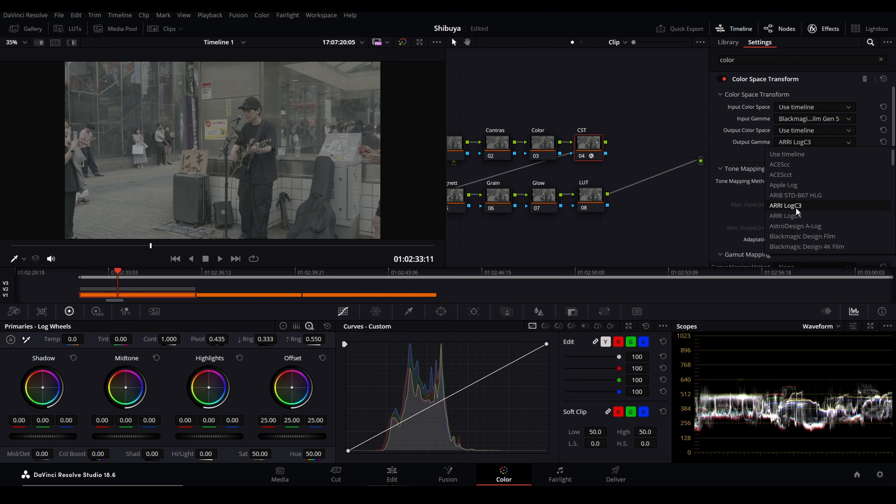
pyautogui.click(796, 208)
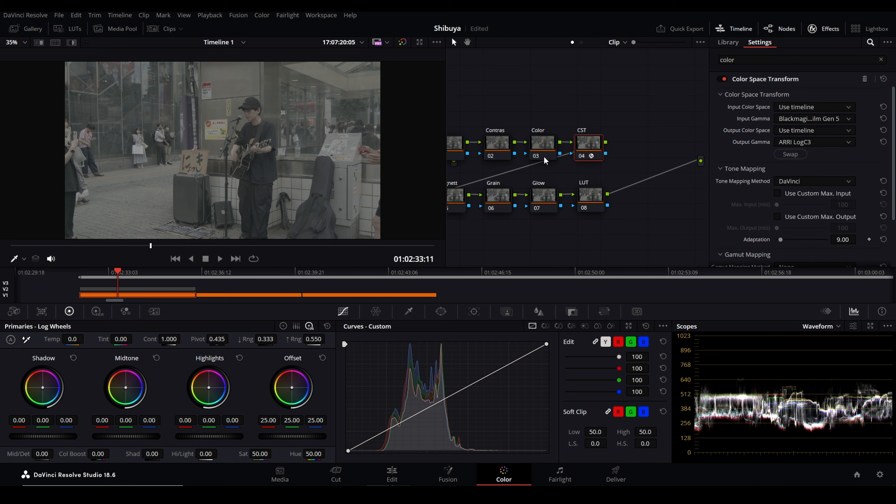
# Step: Shift all eight nodes together so that the whole chain fits inside the visible node graph
pyautogui.moveTo(455, 127); pyautogui.dragTo(605, 218)
pyautogui.moveTo(589, 205); pyautogui.dragTo(628, 202)
pyautogui.click(650, 237)
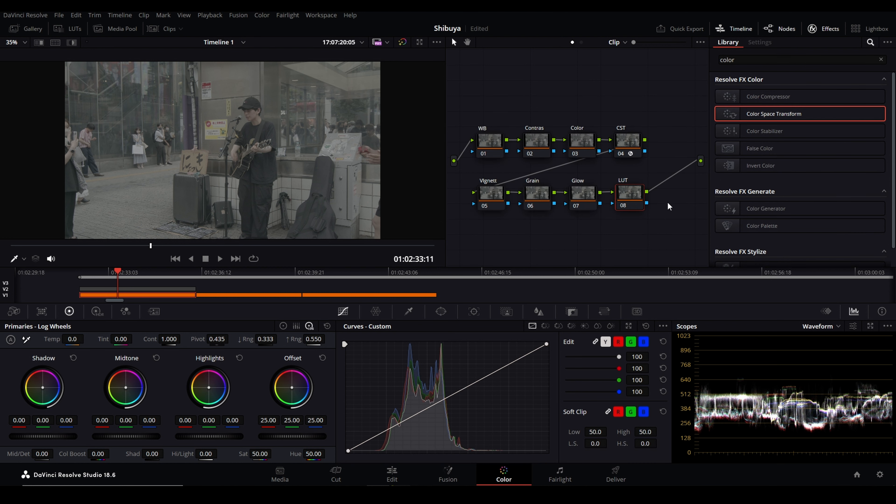
# Step: Review the available output and input gamma options of the CST node's Color Space Transform
pyautogui.click(634, 150)
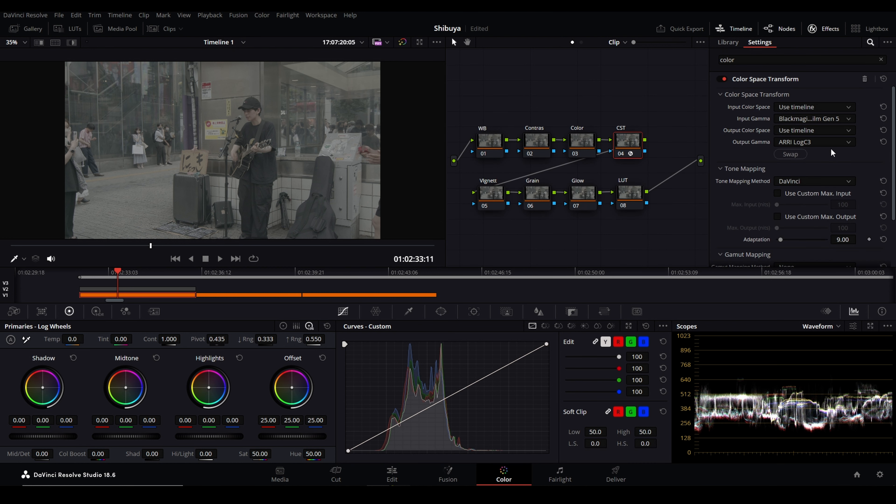
pyautogui.click(797, 142)
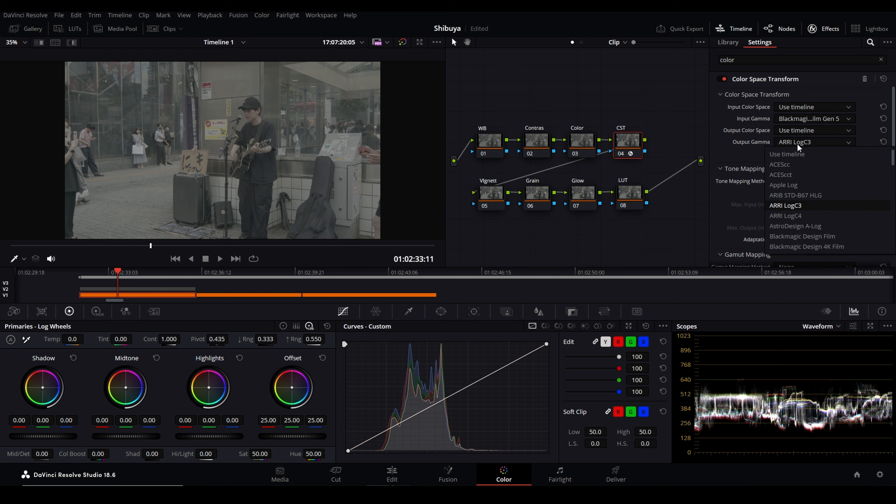
pyautogui.scroll(-5, 789, 228)
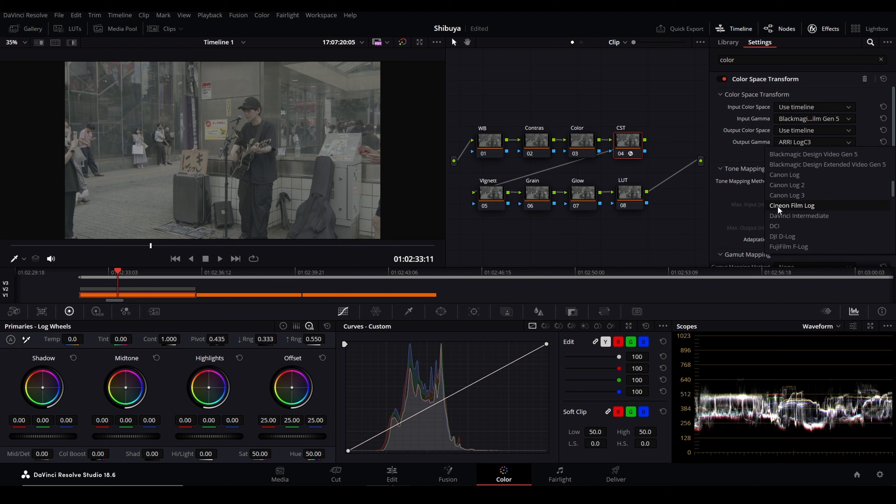
pyautogui.scroll(2, 786, 210)
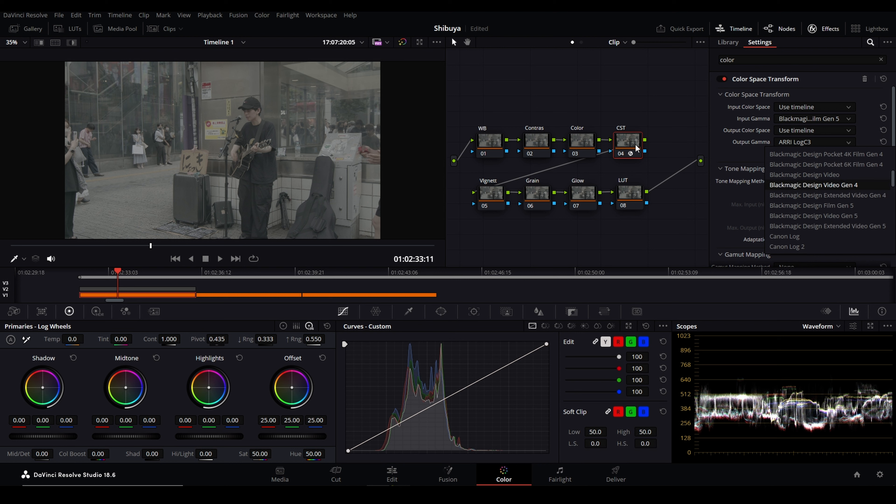
pyautogui.click(795, 120)
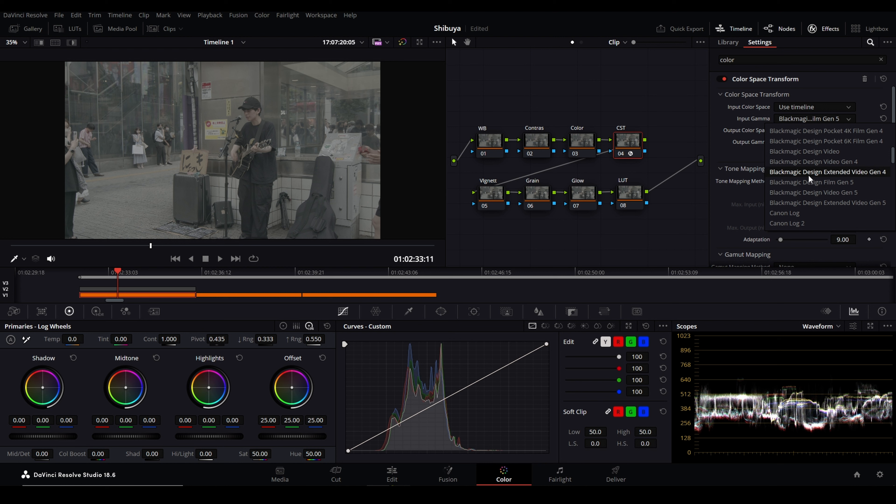
pyautogui.scroll(-1, 803, 213)
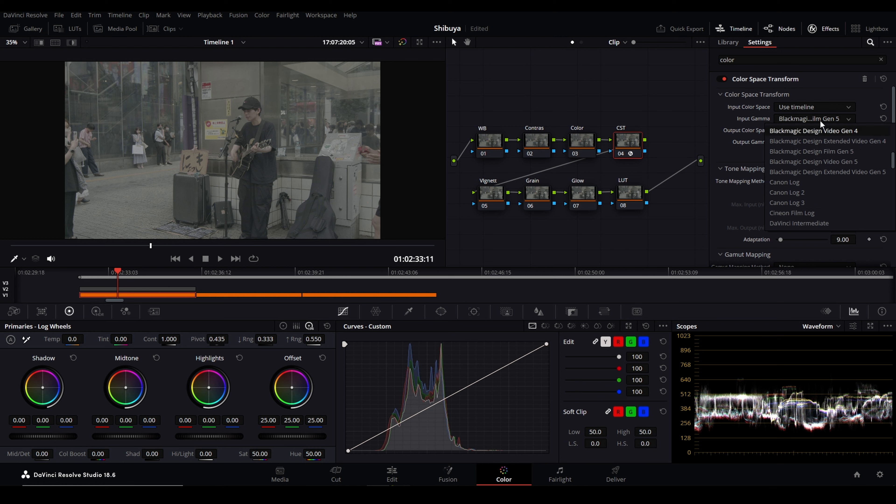
pyautogui.scroll(2, 818, 124)
pyautogui.click(636, 150)
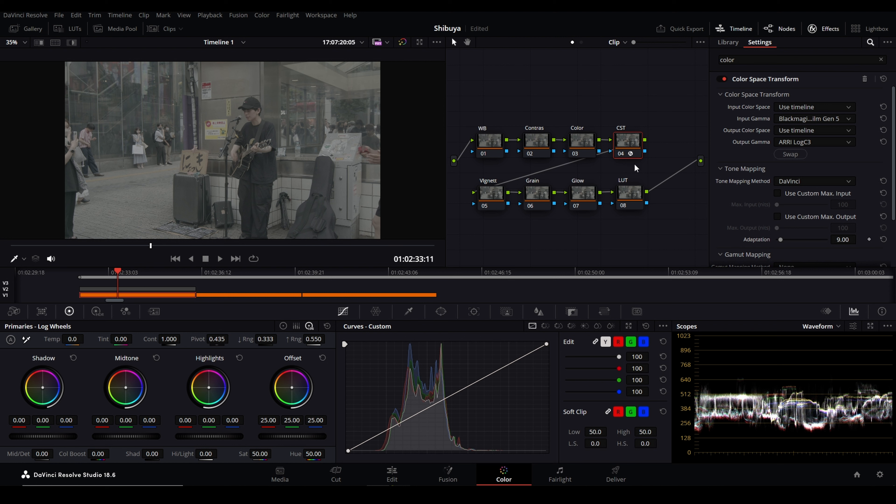
# Step: Apply the Rec709 Kodak 2383 D55 film look to the LUT node
pyautogui.click(824, 29)
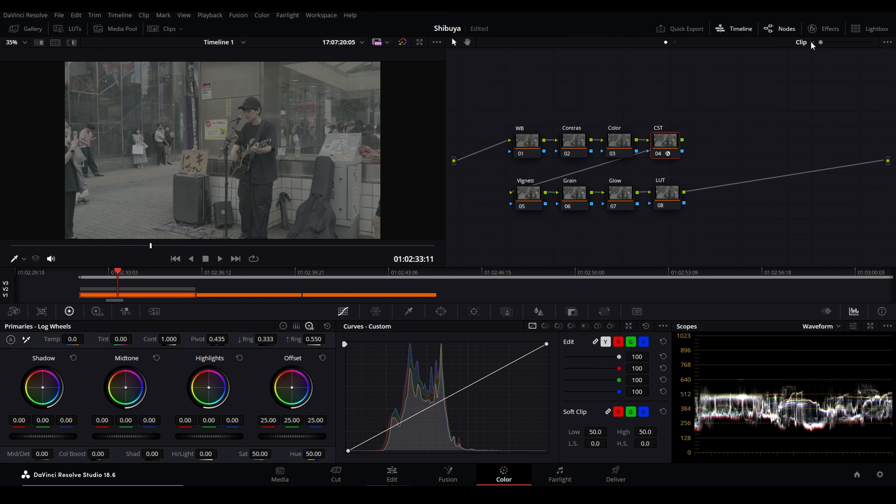
pyautogui.click(669, 194)
pyautogui.rightClick(669, 196)
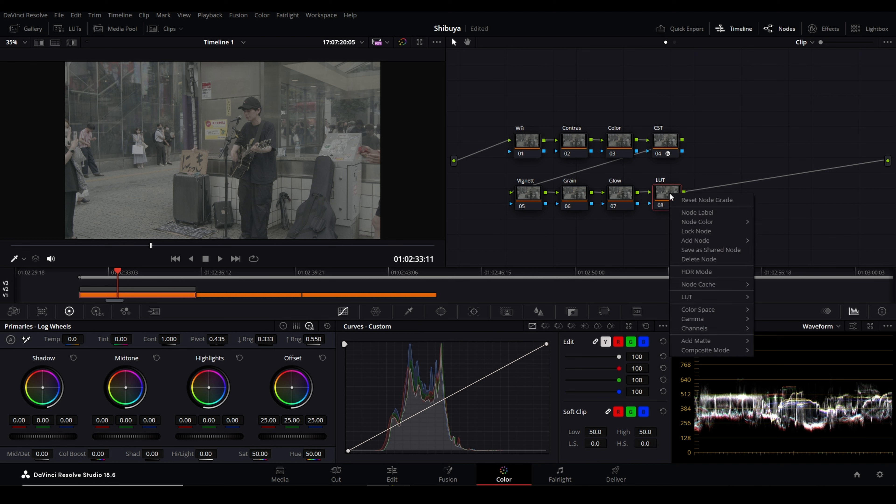
pyautogui.moveTo(685, 296)
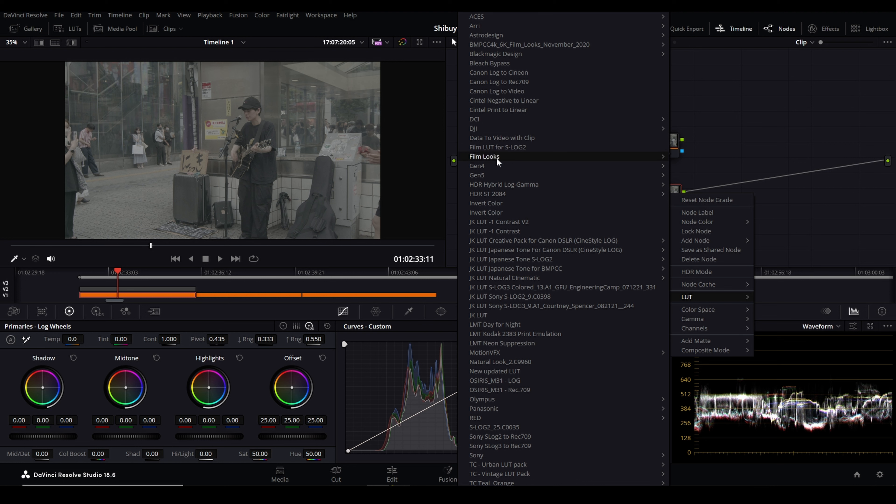
pyautogui.moveTo(494, 157)
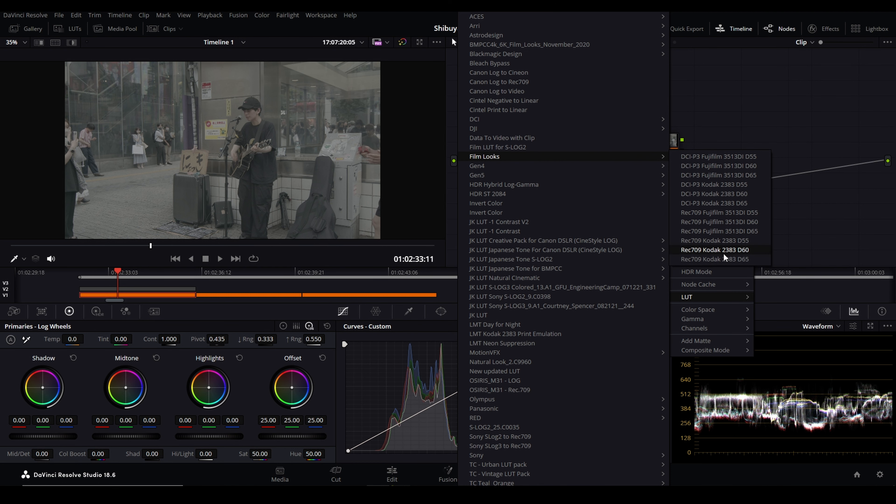
pyautogui.click(714, 241)
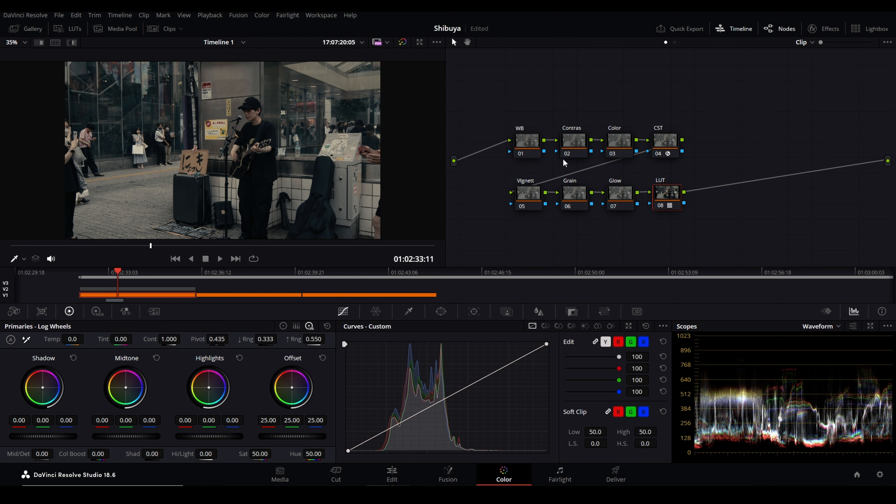
# Step: Raise red in the red output, green in the green output and blue in the blue output to 2.00 with the Color node's RGB Mixer
pyautogui.click(624, 146)
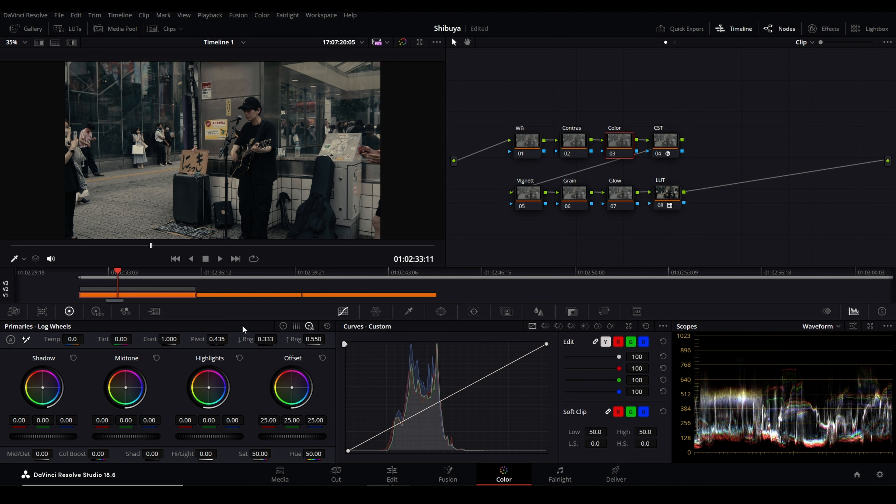
pyautogui.click(126, 312)
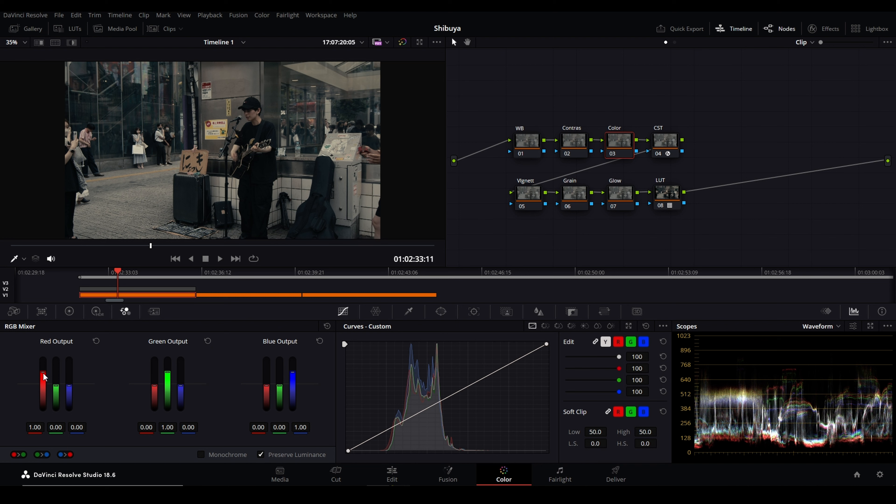
pyautogui.moveTo(42, 373); pyautogui.dragTo(43, 358)
pyautogui.moveTo(167, 371); pyautogui.dragTo(167, 359)
pyautogui.moveTo(292, 372); pyautogui.dragTo(293, 359)
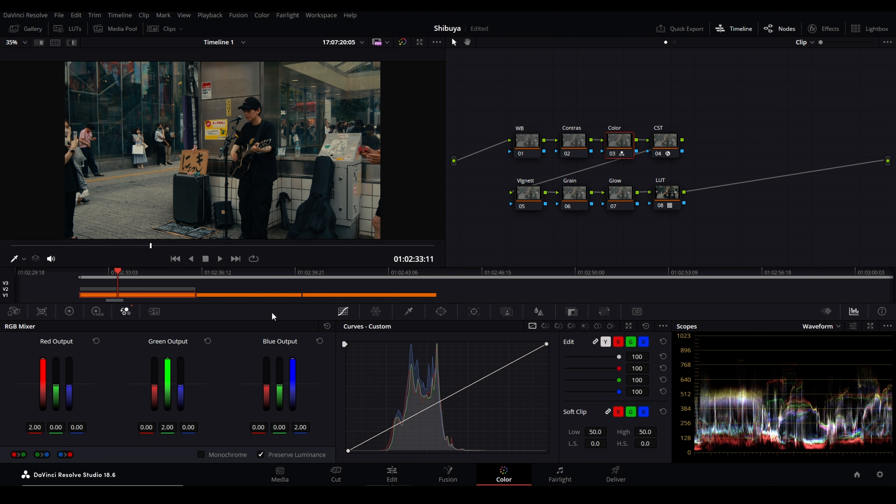
# Step: Compare the picture with the Color node disabled and enabled, leaving the node enabled
pyautogui.hotkey('ctrl', 'd')
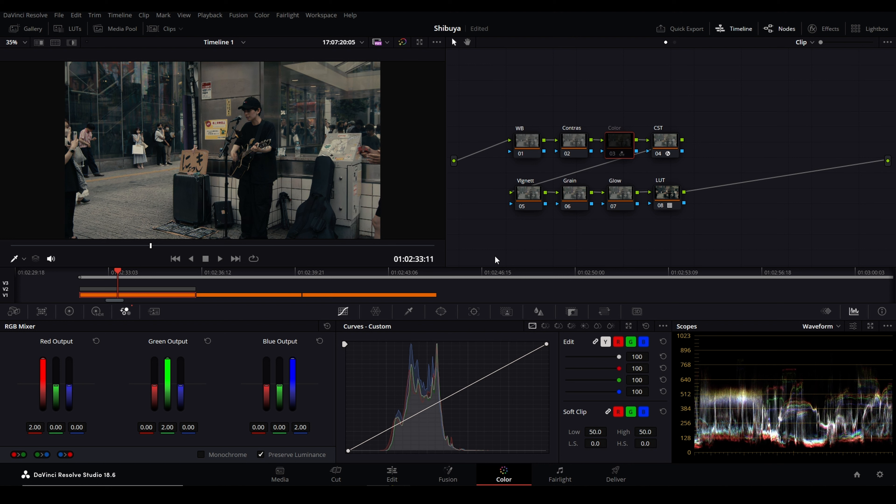
pyautogui.hotkey('ctrl', 'd')
pyautogui.hotkey('ctrl', 'd')
pyautogui.hotkey('ctrl', 'd')
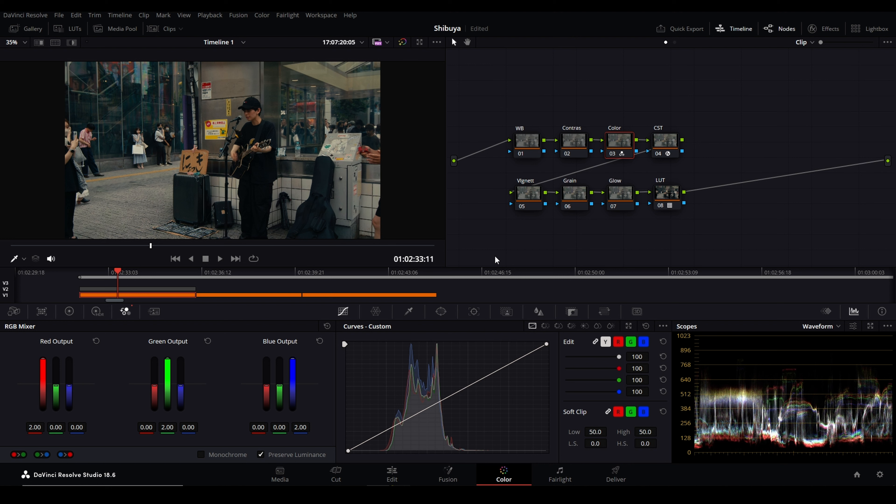
pyautogui.hotkey('ctrl', 'd')
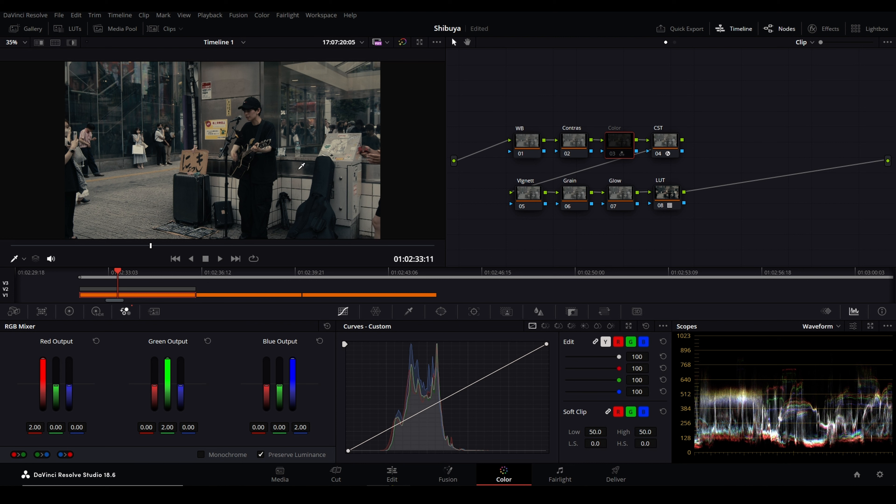
pyautogui.hotkey('ctrl', 'd')
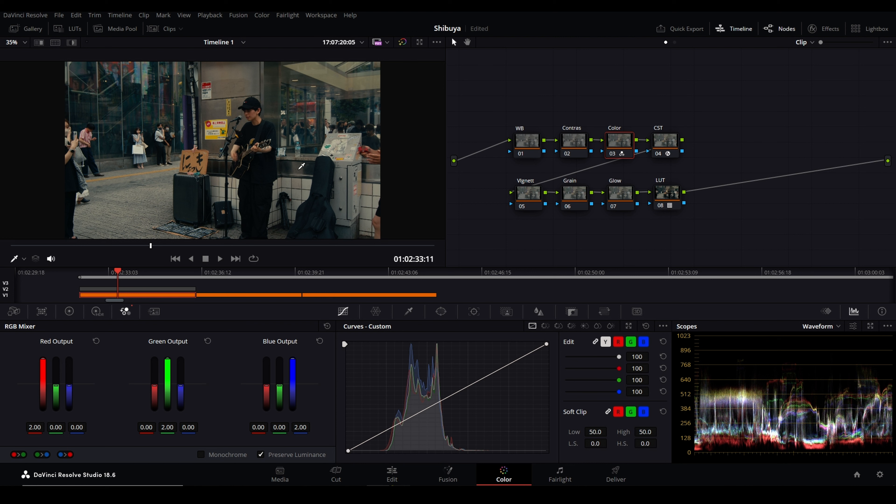
# Step: Adjust the Contras node's tones with a gamma of -0.04, a gain of 1.06 and log midtones of 0.10
pyautogui.click(70, 312)
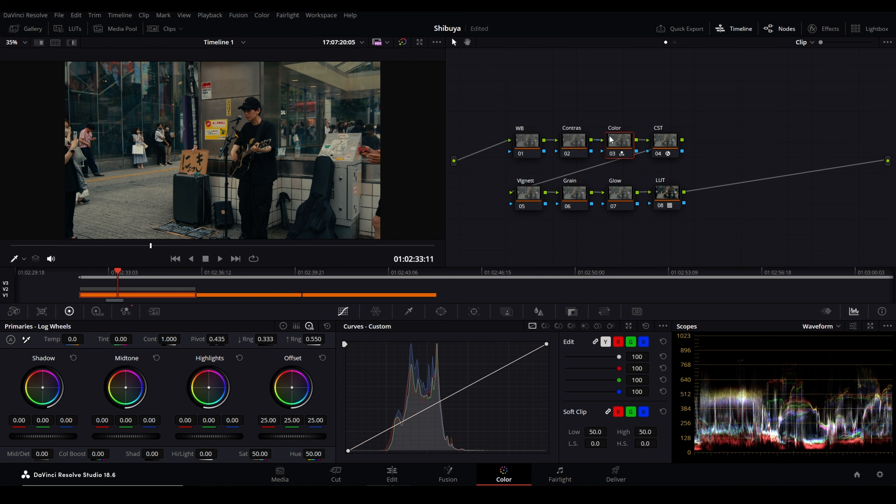
pyautogui.click(579, 143)
pyautogui.click(282, 326)
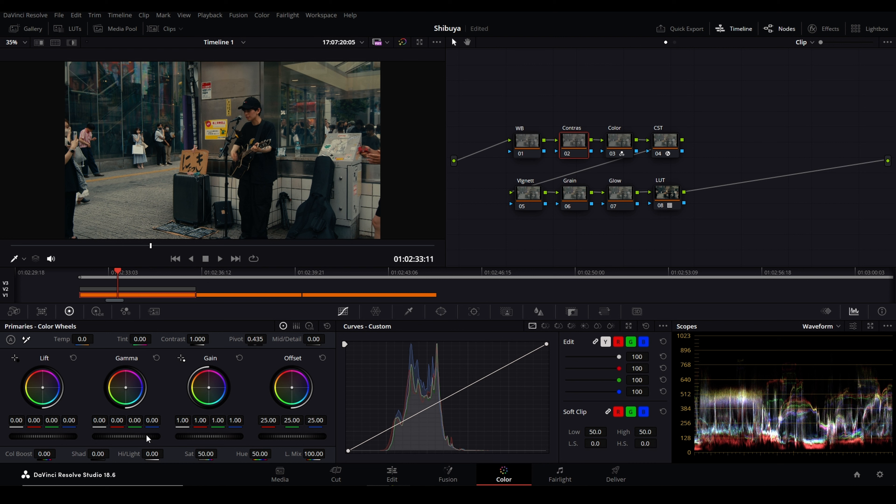
pyautogui.moveTo(148, 438); pyautogui.dragTo(136, 439)
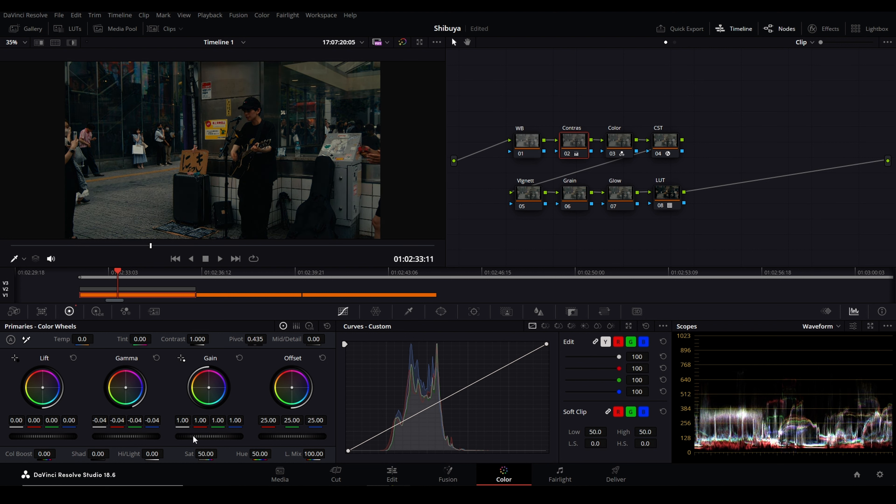
pyautogui.moveTo(202, 436); pyautogui.dragTo(218, 437)
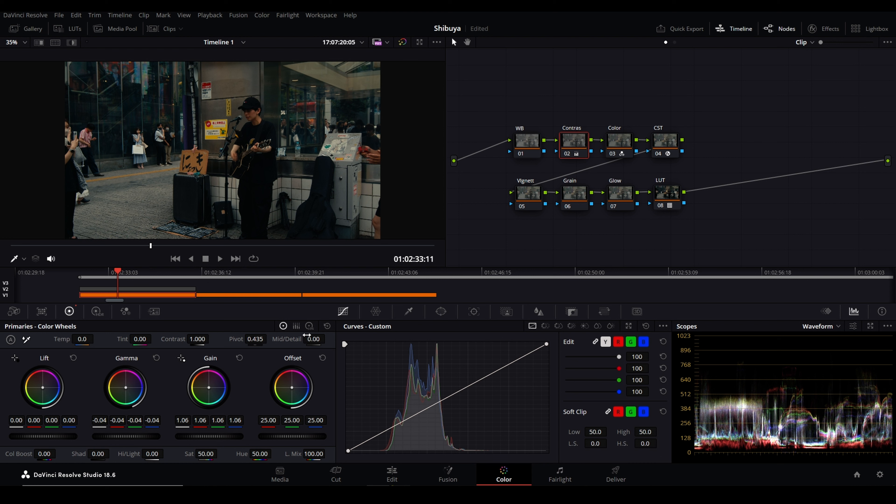
pyautogui.click(309, 325)
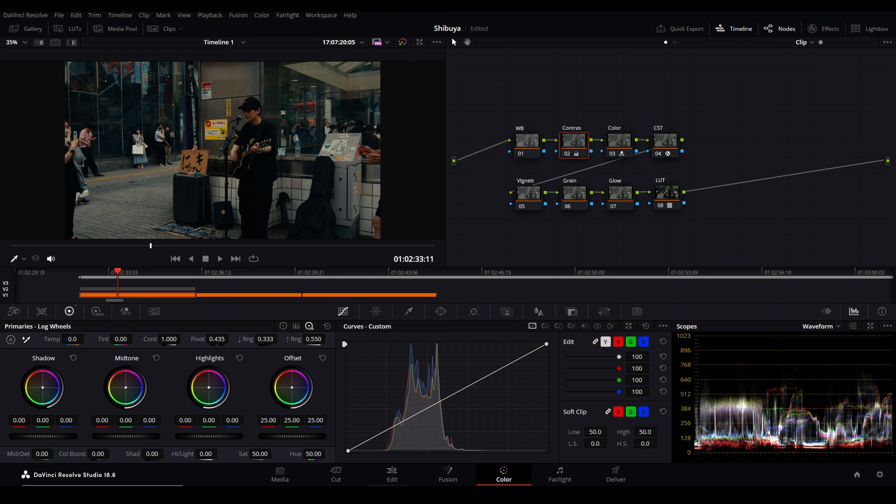
pyautogui.moveTo(126, 436); pyautogui.dragTo(139, 436)
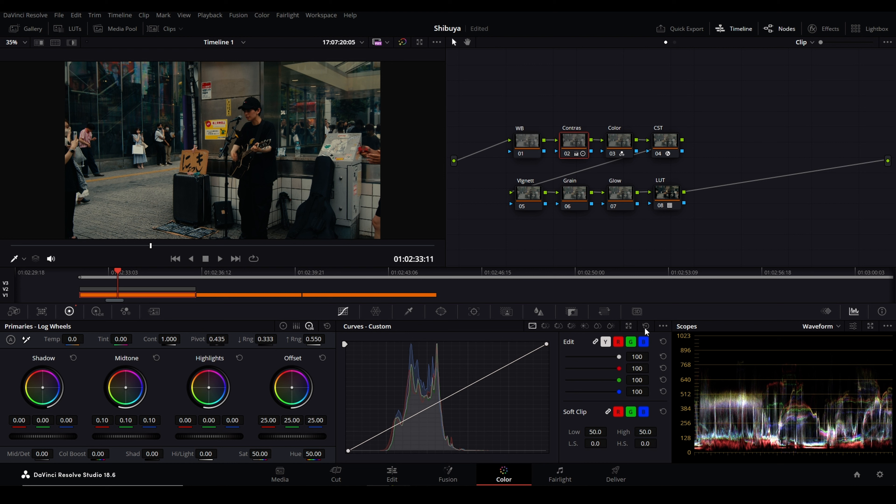
# Step: Enable editable splines on the Contras node's custom curve and bend it with the highlight handle lowered and the shadow handle slightly raised
pyautogui.click(662, 327)
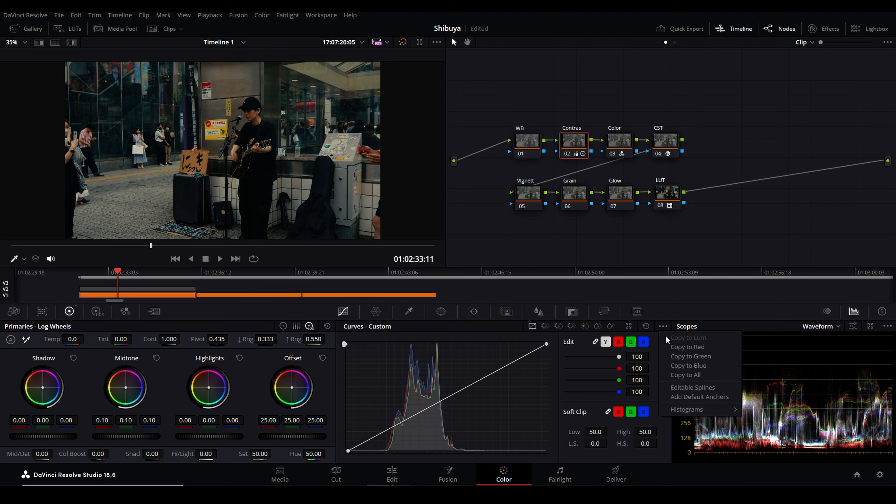
pyautogui.click(664, 325)
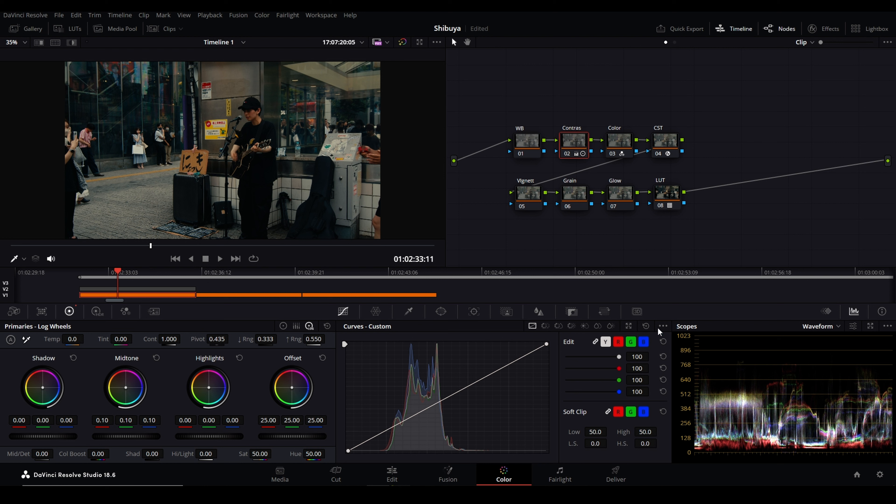
pyautogui.click(660, 326)
pyautogui.click(684, 388)
pyautogui.click(546, 344)
pyautogui.moveTo(480, 379); pyautogui.dragTo(428, 419)
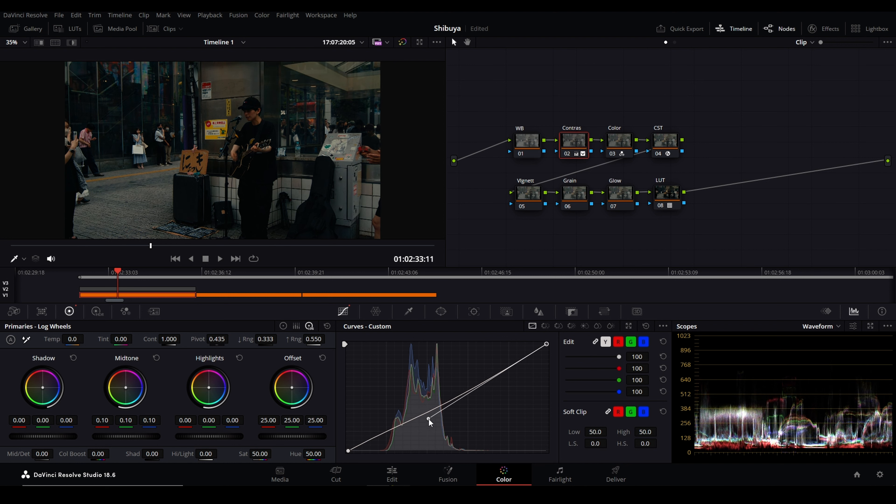
pyautogui.click(348, 451)
pyautogui.moveTo(414, 415); pyautogui.dragTo(413, 408)
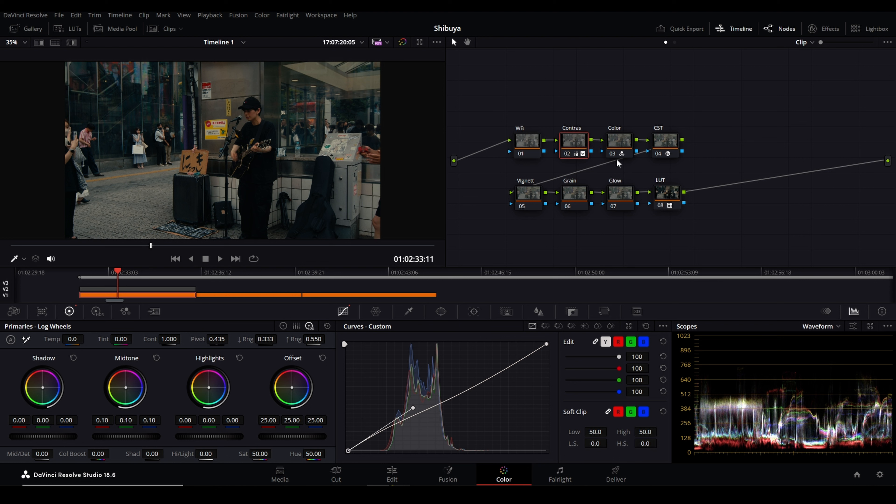
# Step: Tint the Color node's gamma slightly orange (red 0.01, blue -0.01) and its gain teal (red 0.97, green 1.01, blue 1.03)
pyautogui.click(621, 145)
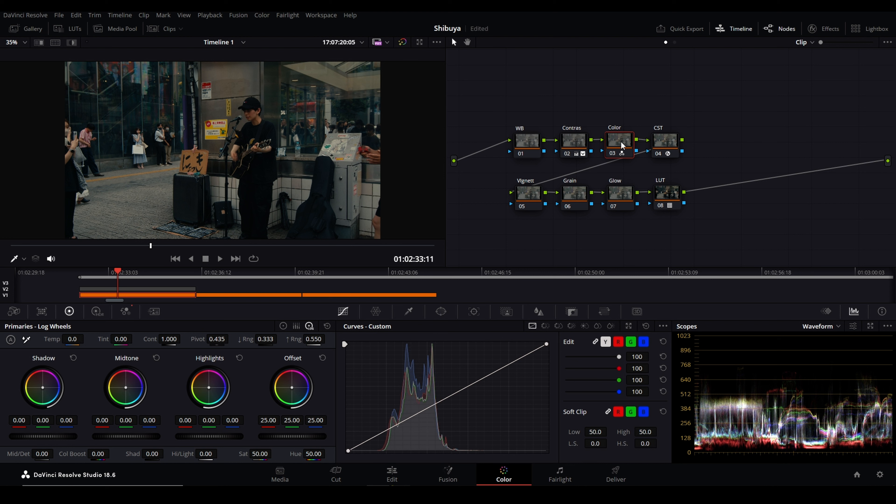
pyautogui.click(282, 326)
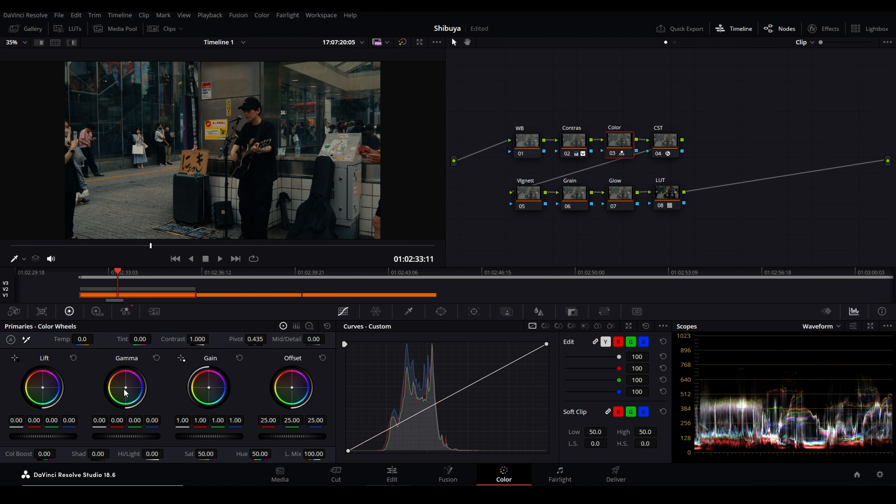
pyautogui.moveTo(126, 388); pyautogui.dragTo(126, 387)
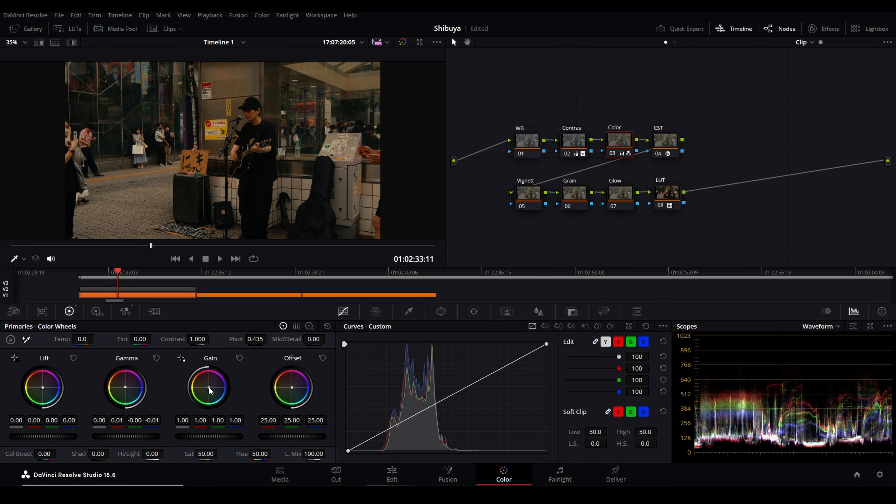
pyautogui.moveTo(208, 387); pyautogui.dragTo(209, 395)
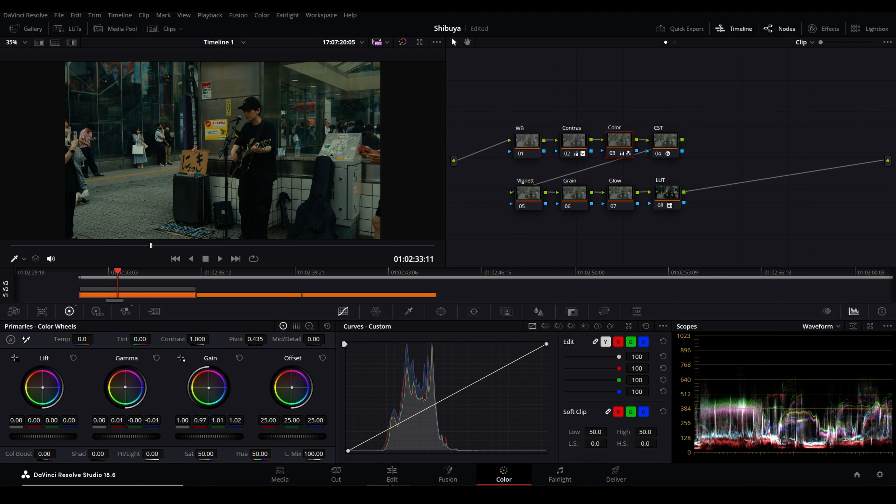
pyautogui.moveTo(200, 420); pyautogui.dragTo(202, 420)
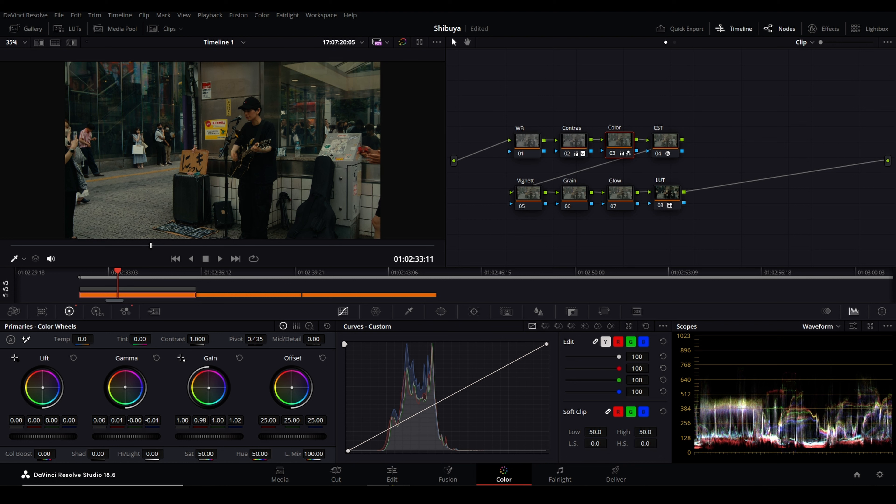
pyautogui.moveTo(209, 388); pyautogui.dragTo(209, 388)
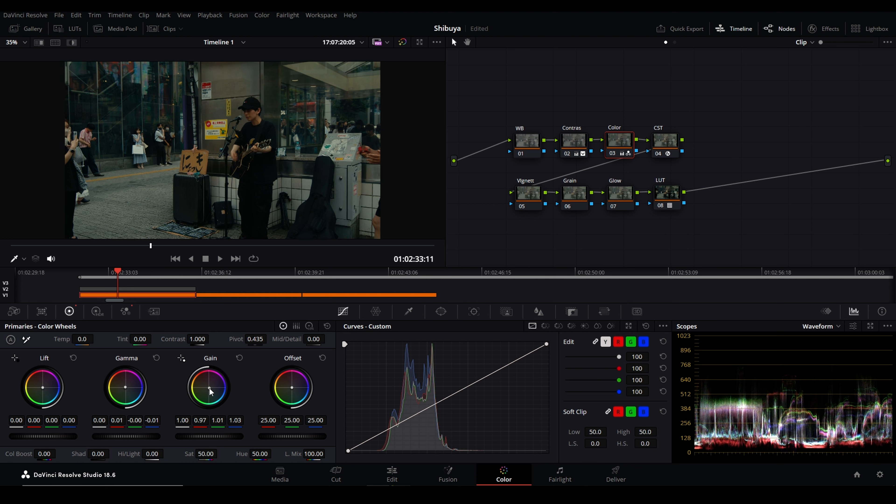
# Step: Tint the Color node's log midtones orange (0.07, -0.01, -0.06) and its log shadows teal (-0.05, 0.01, 0.01)
pyautogui.click(309, 326)
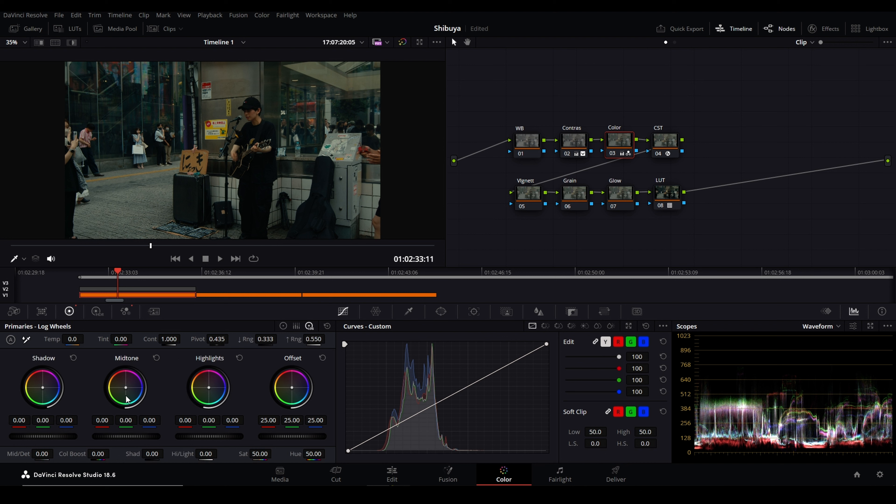
pyautogui.moveTo(126, 387); pyautogui.dragTo(123, 384)
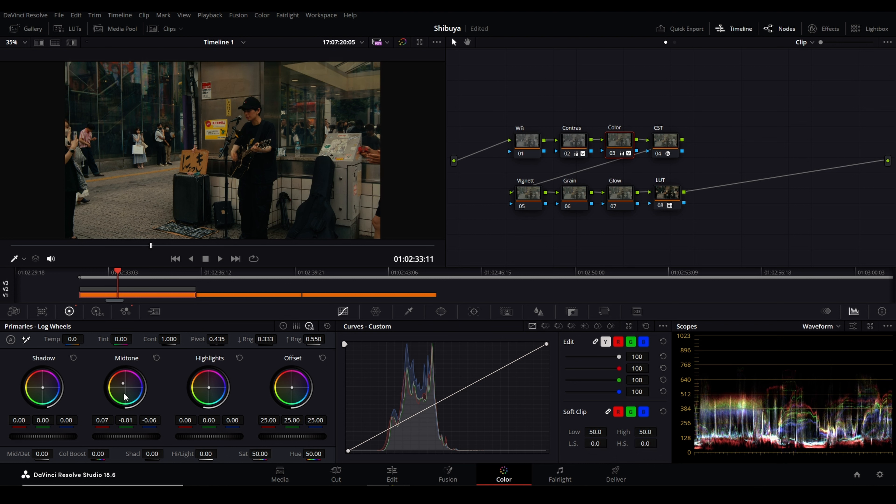
pyautogui.moveTo(48, 390); pyautogui.dragTo(43, 391)
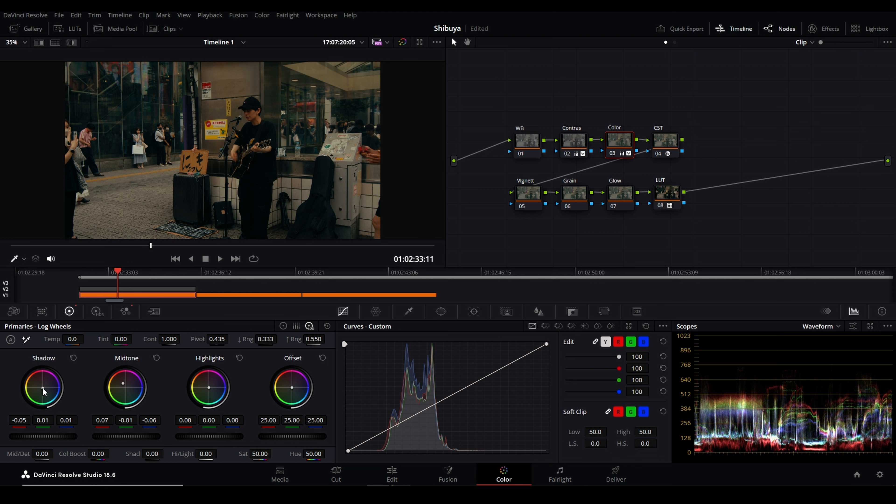
pyautogui.moveTo(43, 391); pyautogui.dragTo(42, 387)
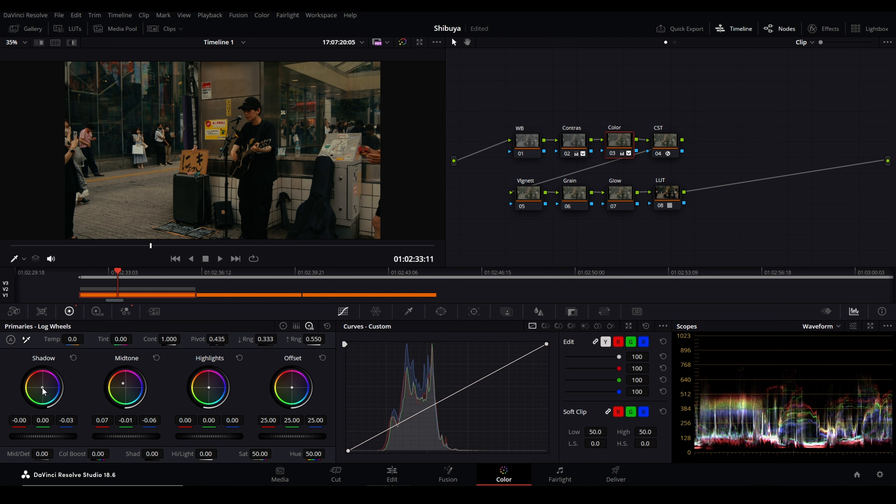
pyautogui.moveTo(42, 388); pyautogui.dragTo(42, 388)
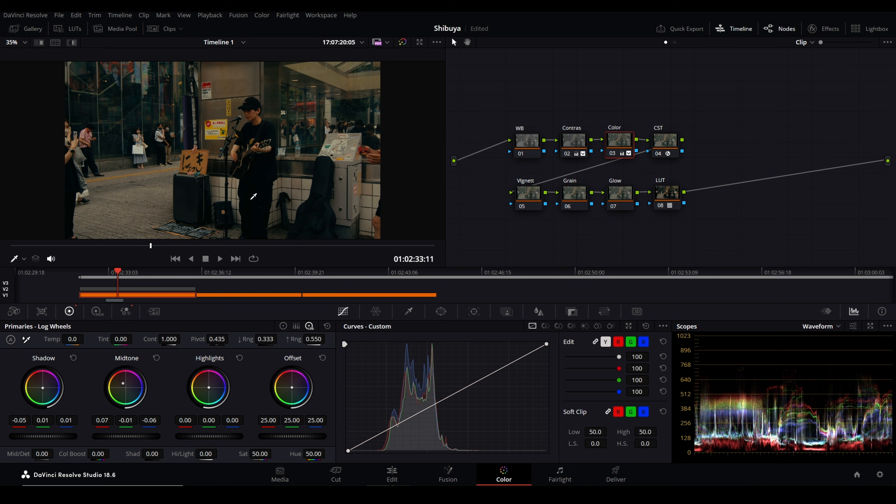
pyautogui.hotkey('ctrl', 'z')
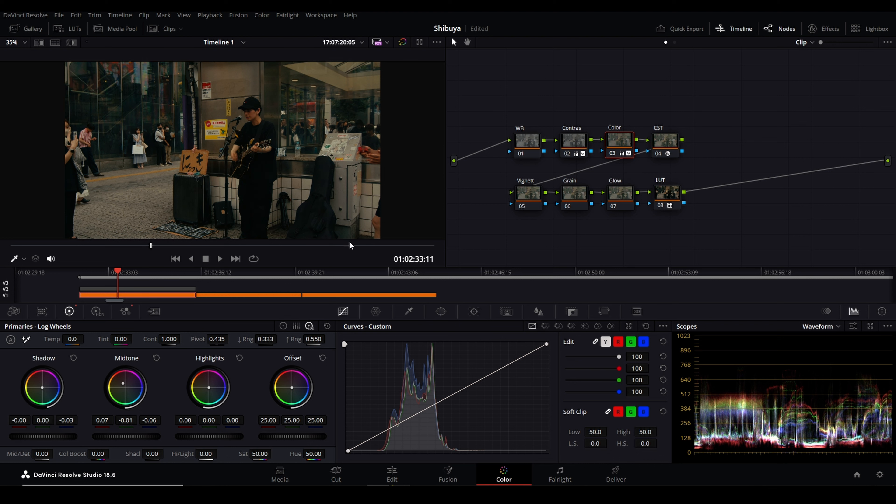
pyautogui.hotkey('ctrl', 'shift', 'z')
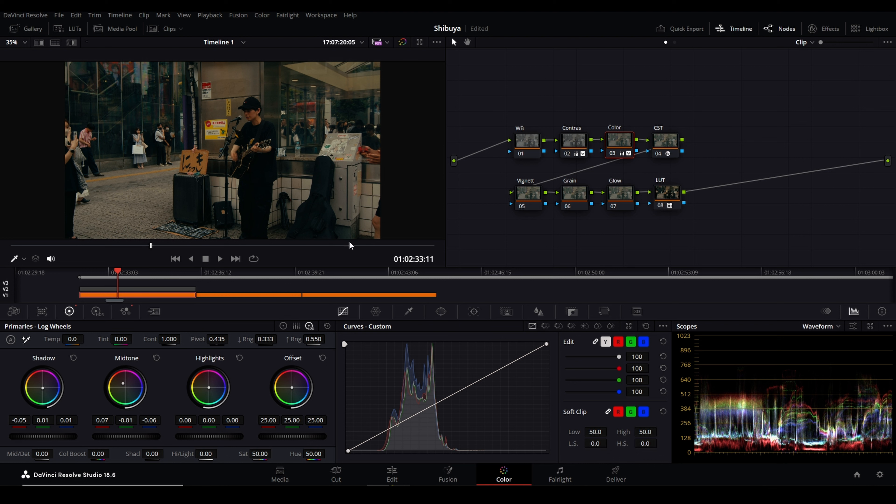
# Step: Raise the Contras node's contrast to 1.140
pyautogui.click(574, 148)
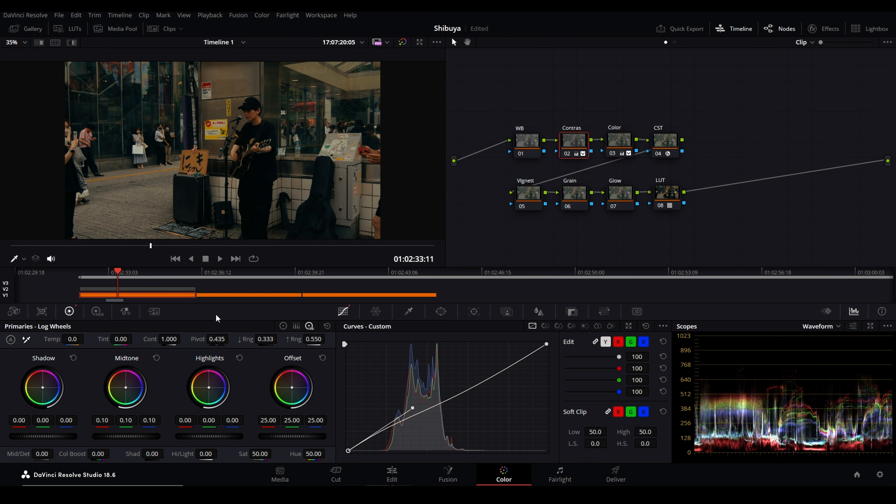
pyautogui.moveTo(183, 340)
pyautogui.mouseDown()
pyautogui.moveTo(192, 339)
pyautogui.moveTo(183, 338)
pyautogui.mouseUp()
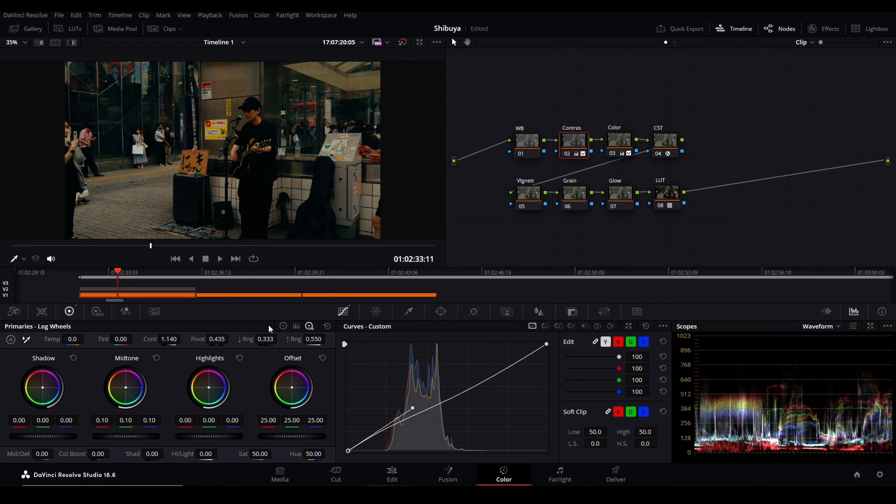
# Step: Try a higher gain and a higher gamma on the Contras node and restore both
pyautogui.click(282, 326)
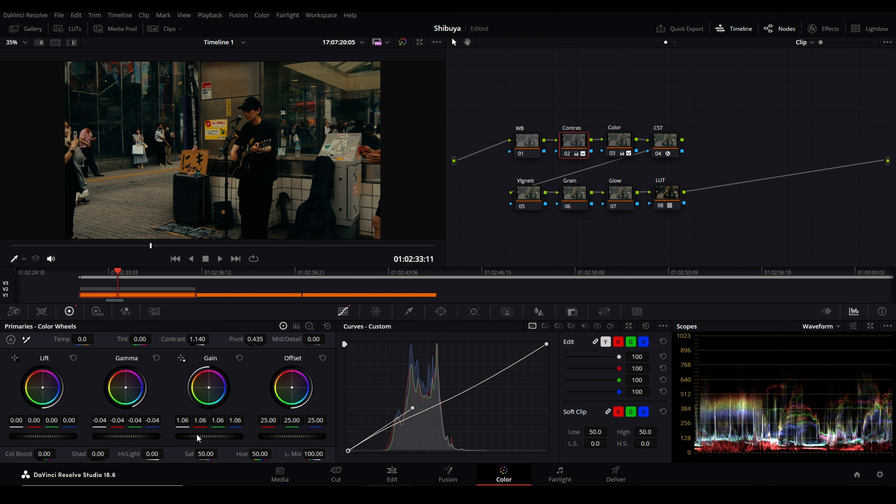
pyautogui.moveTo(209, 436); pyautogui.dragTo(216, 436)
pyautogui.hotkey('ctrl', 'z')
pyautogui.moveTo(126, 437); pyautogui.dragTo(149, 437)
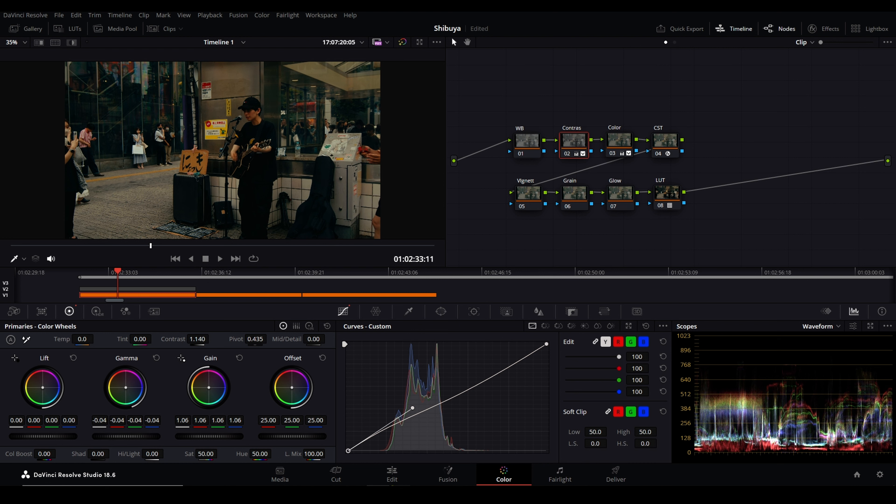
# Step: Try tinting the Color node's offset toward blue and reset the offset wheel
pyautogui.click(619, 152)
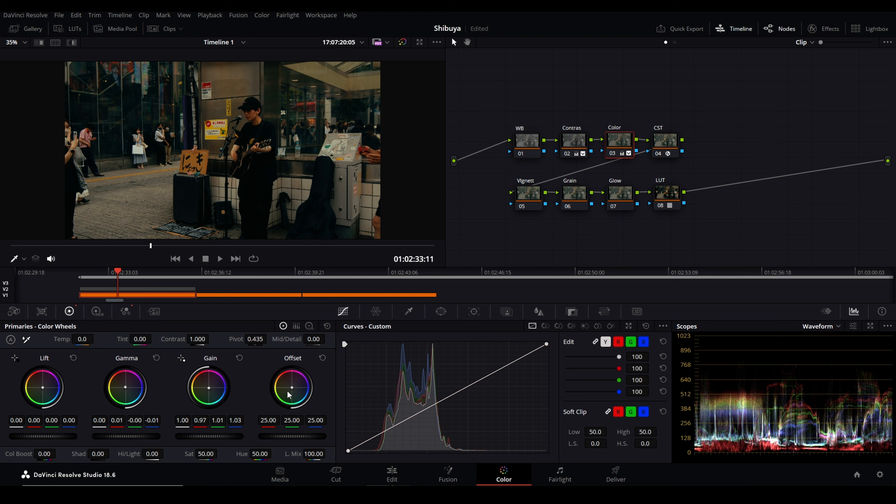
pyautogui.moveTo(292, 387); pyautogui.dragTo(293, 388)
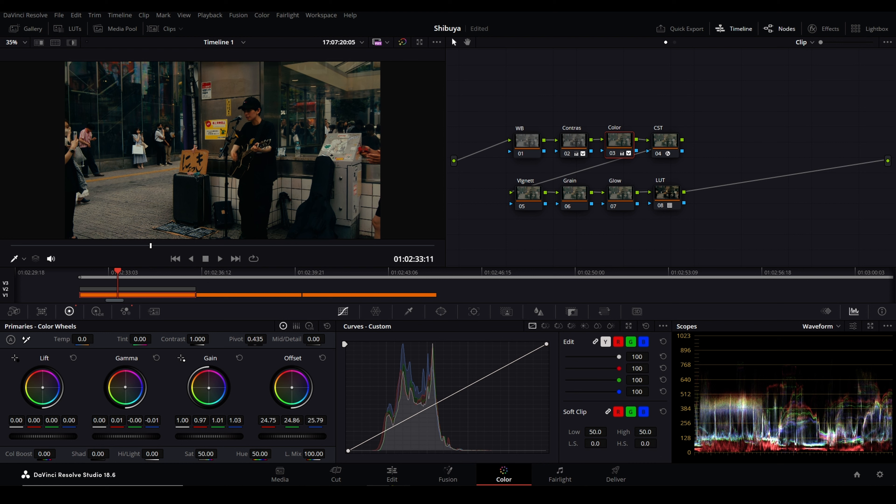
pyautogui.doubleClick(292, 388)
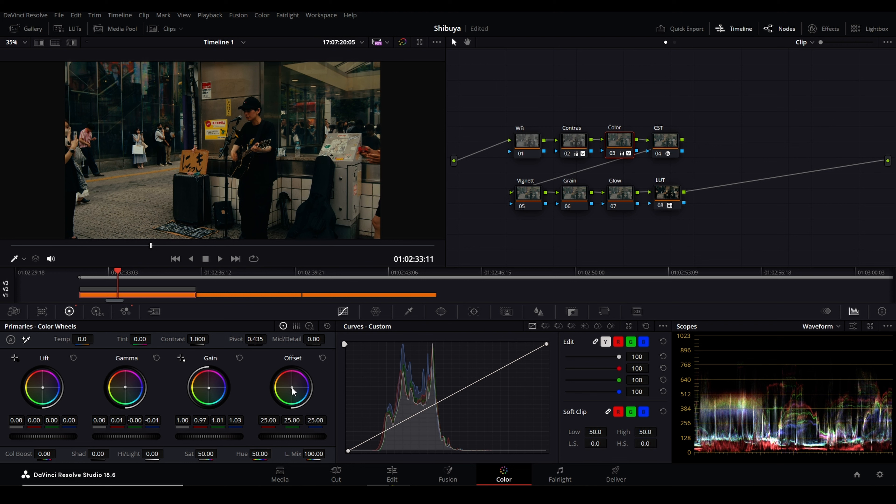
pyautogui.moveTo(292, 388); pyautogui.dragTo(292, 387)
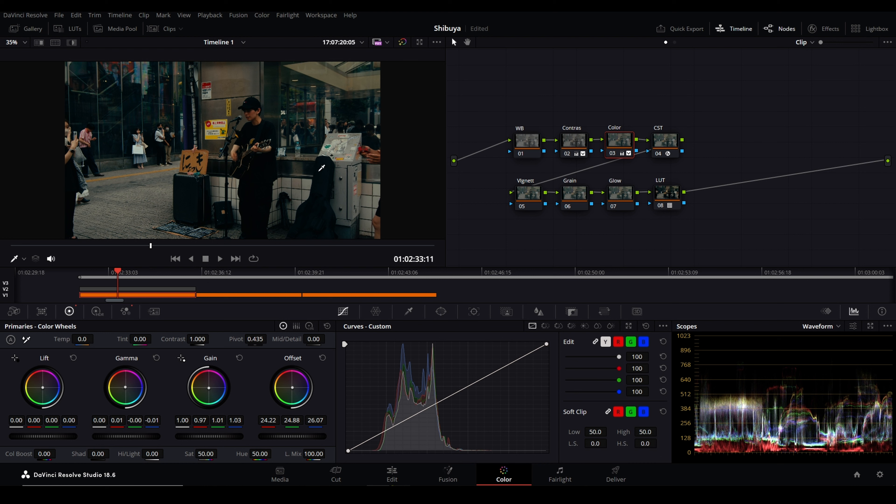
pyautogui.click(313, 185)
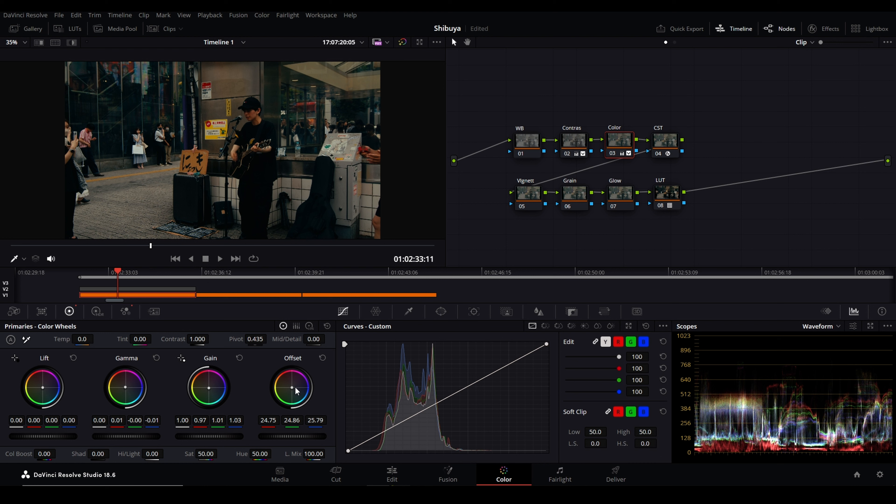
pyautogui.click(323, 358)
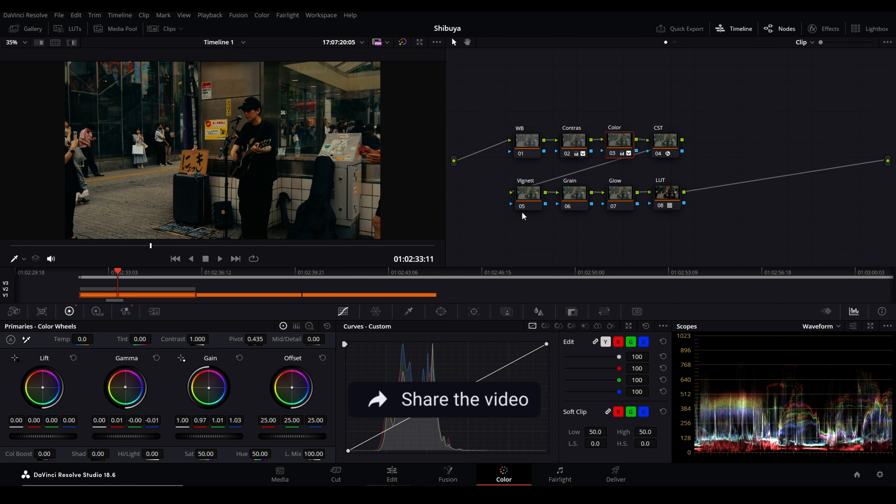
# Step: Add a circular power window to the Vignett node
pyautogui.click(529, 198)
pyautogui.click(441, 310)
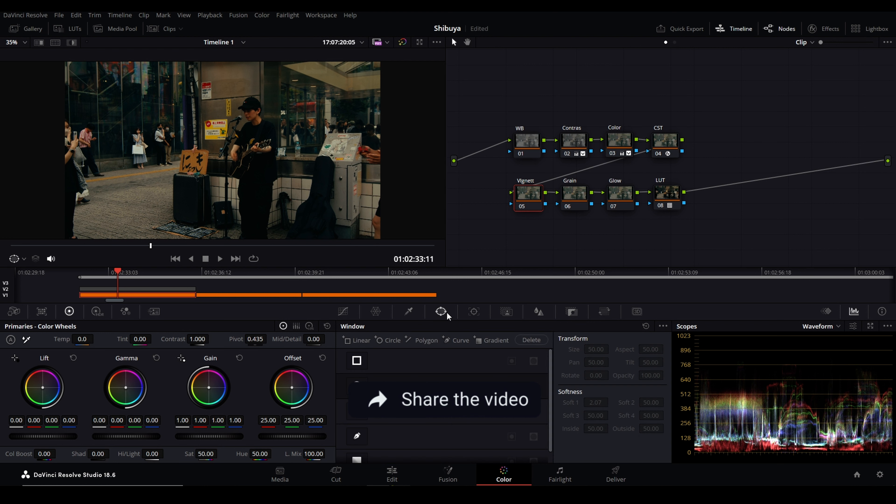
pyautogui.click(388, 341)
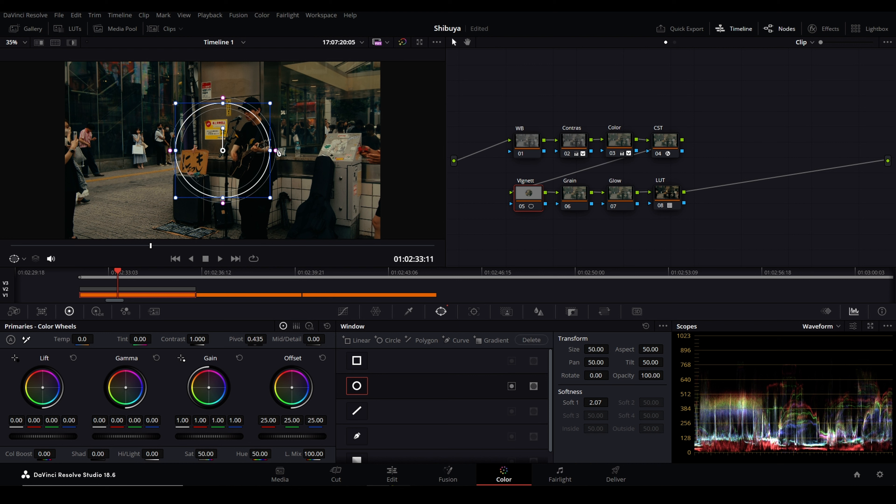
# Step: Feather the circular window on the Vignett node outward to a Soft 1 value of 18.00
pyautogui.moveTo(275, 151); pyautogui.dragTo(431, 164)
pyautogui.hotkey('ctrl', 'z')
pyautogui.hotkey('ctrl', 'z')
pyautogui.hotkey('ctrl', 'z')
pyautogui.hotkey('ctrl', 'shift', 'z')
# Step: Stretch the circular window into a frame-wide ellipse with size about 57 and aspect about 77, and invert it
pyautogui.moveTo(273, 152); pyautogui.dragTo(381, 156)
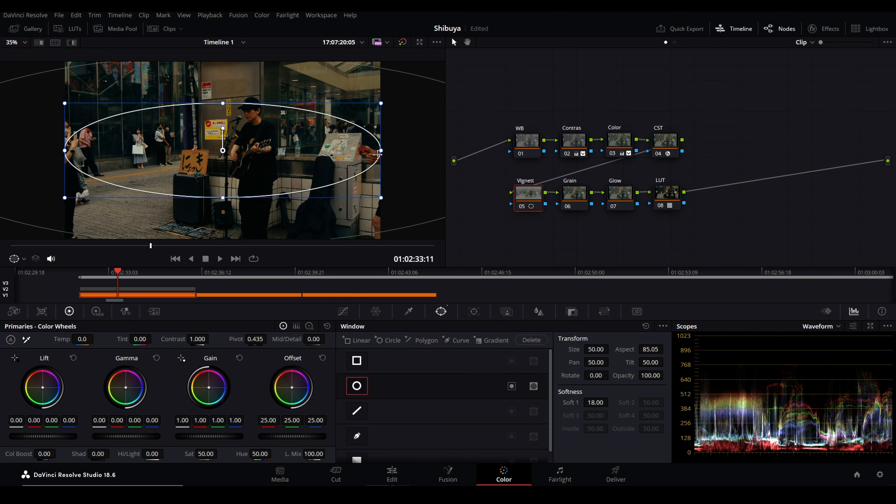
pyautogui.moveTo(225, 105); pyautogui.dragTo(222, 78)
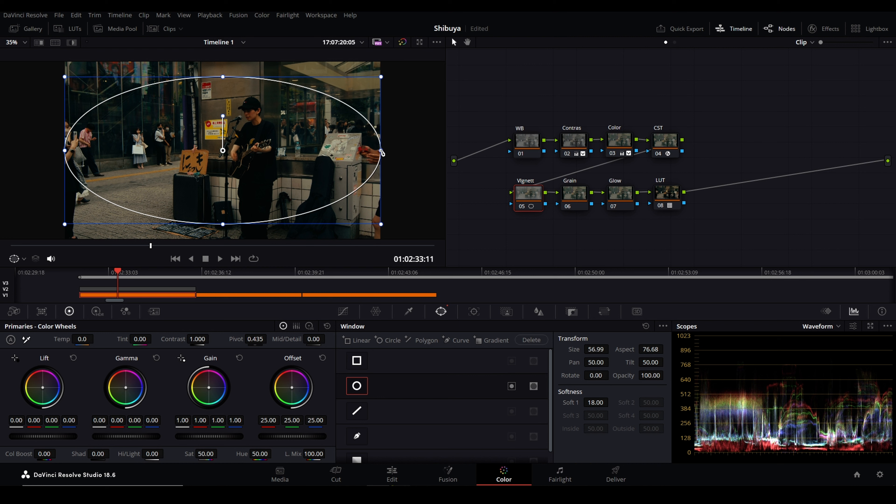
pyautogui.moveTo(379, 150); pyautogui.dragTo(413, 149)
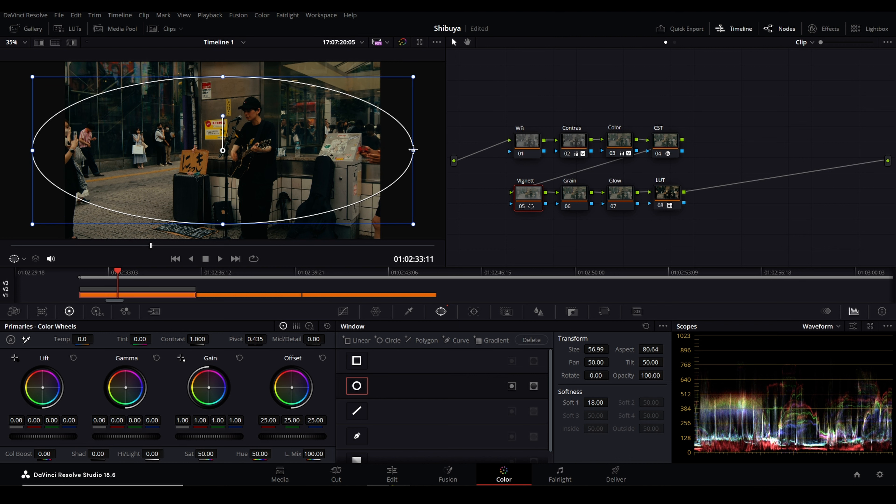
pyautogui.hotkey('ctrl', 'z')
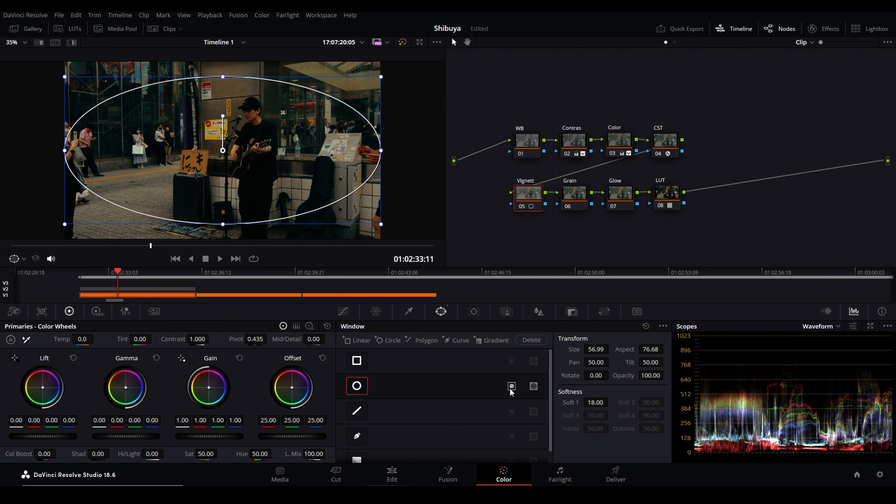
pyautogui.click(512, 386)
# Step: Undo a trial midpoint on the Vignett node's custom curve and switch off Editable Splines
pyautogui.click(342, 311)
pyautogui.click(447, 397)
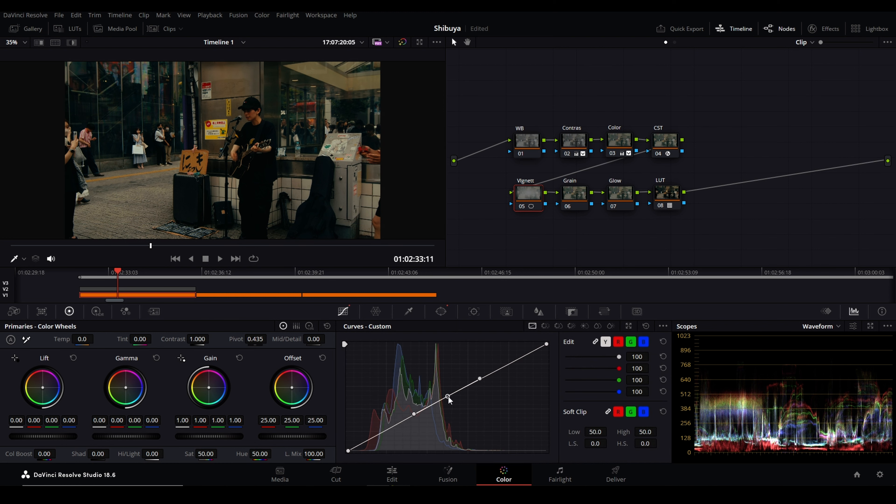
pyautogui.moveTo(448, 397); pyautogui.dragTo(455, 401)
pyautogui.hotkey('ctrl', 'z')
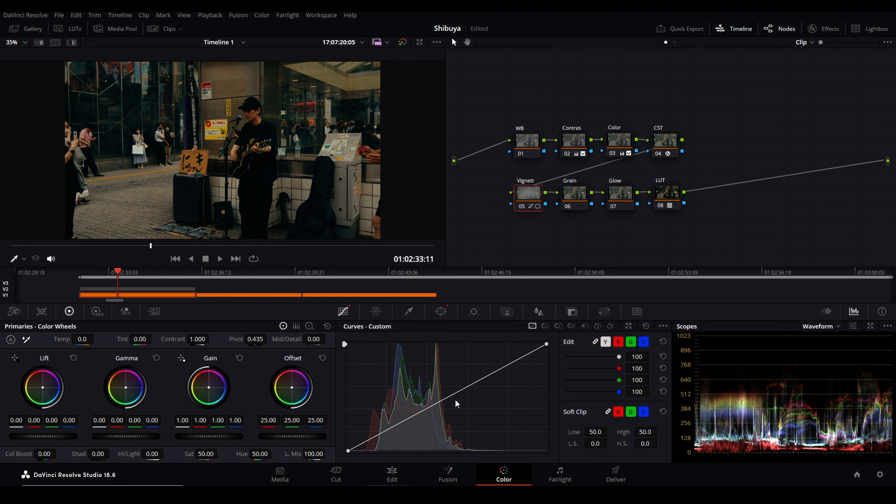
pyautogui.click(662, 326)
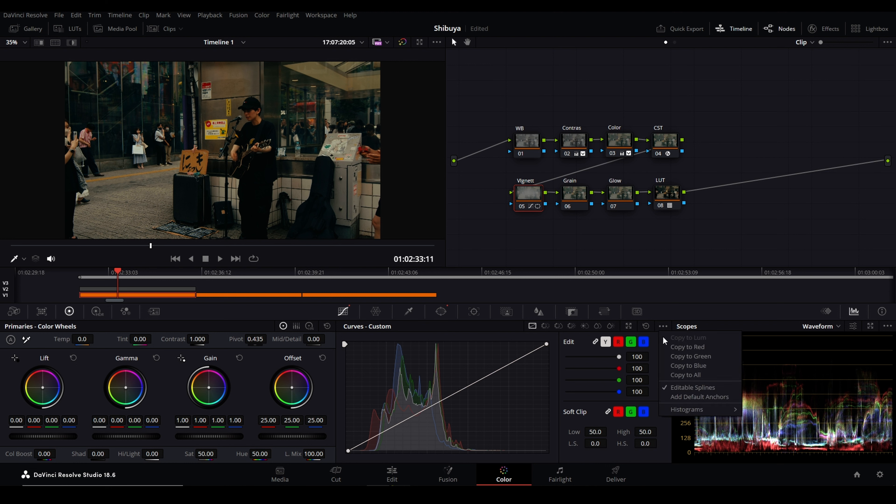
pyautogui.click(674, 391)
# Step: Darken the vignette by lowering the custom curve's midtones and slightly lifting its shadows, and compare the node off and on
pyautogui.moveTo(447, 397); pyautogui.dragTo(459, 405)
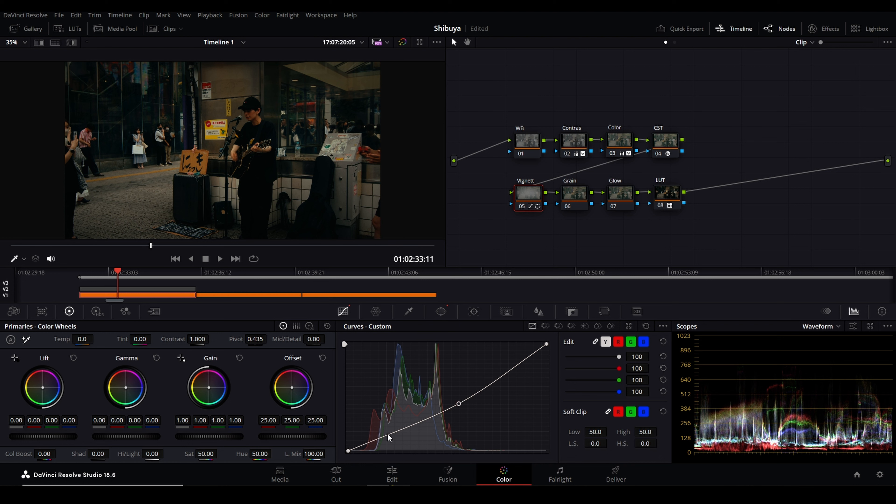
pyautogui.moveTo(386, 433); pyautogui.dragTo(382, 429)
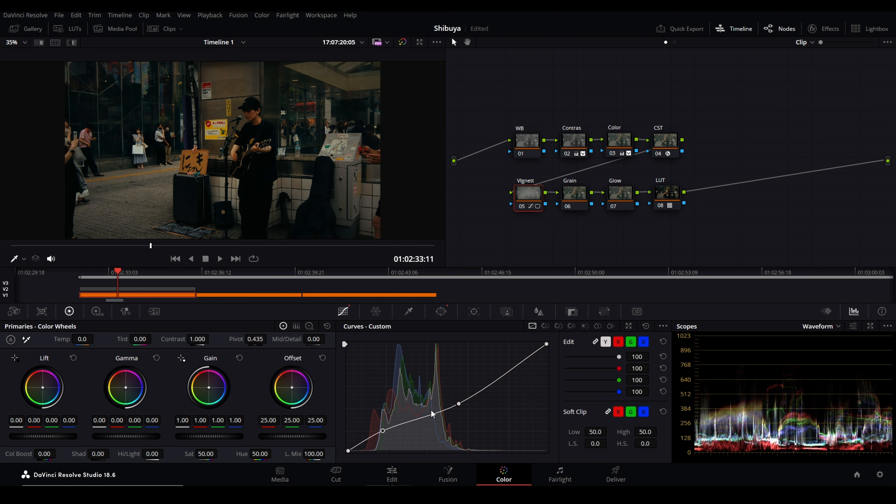
pyautogui.moveTo(460, 404); pyautogui.dragTo(455, 401)
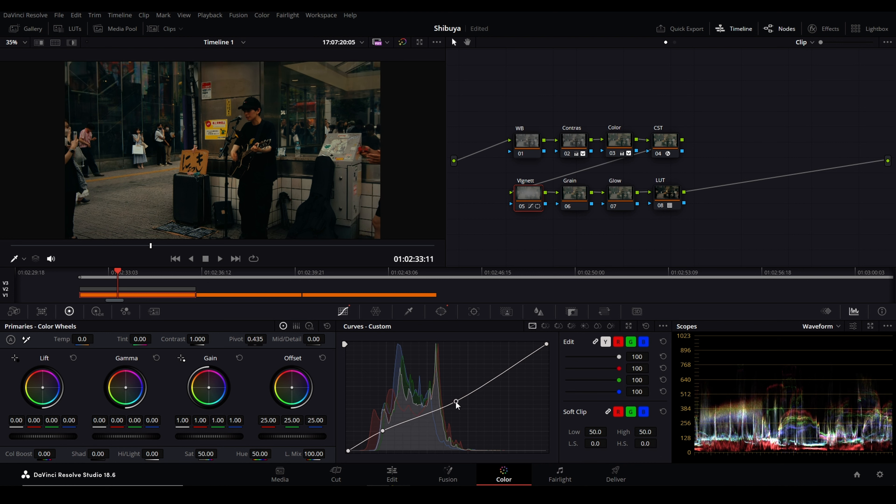
pyautogui.hotkey('ctrl', 'd')
pyautogui.hotkey('ctrl', 'd')
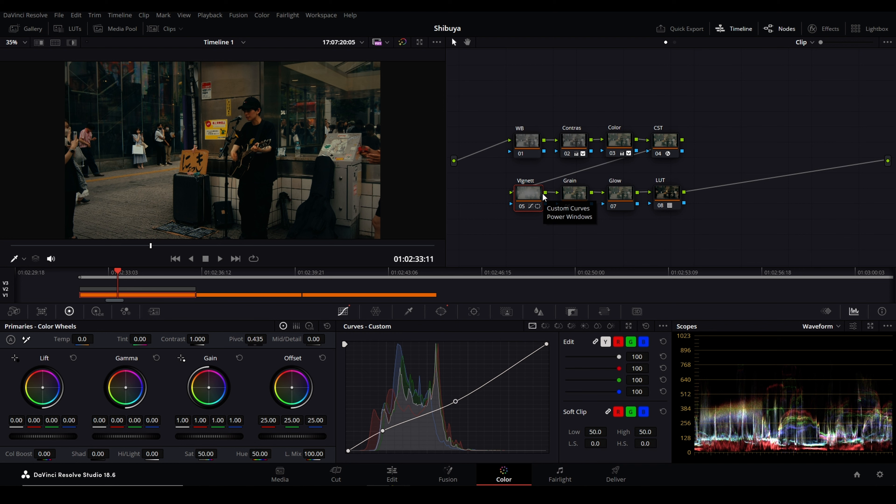
# Step: Search the effects for grain and apply Film Grain to the Grain node
pyautogui.click(574, 193)
pyautogui.click(822, 29)
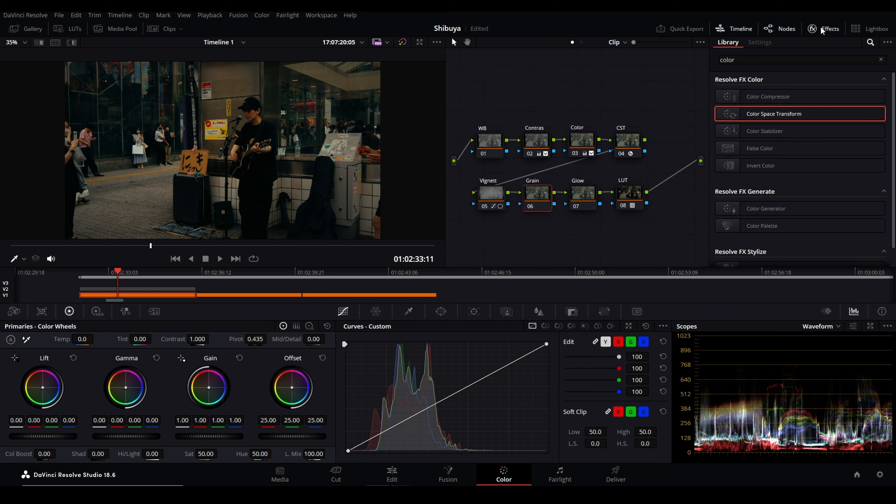
pyautogui.click(753, 61)
pyautogui.write('grain')
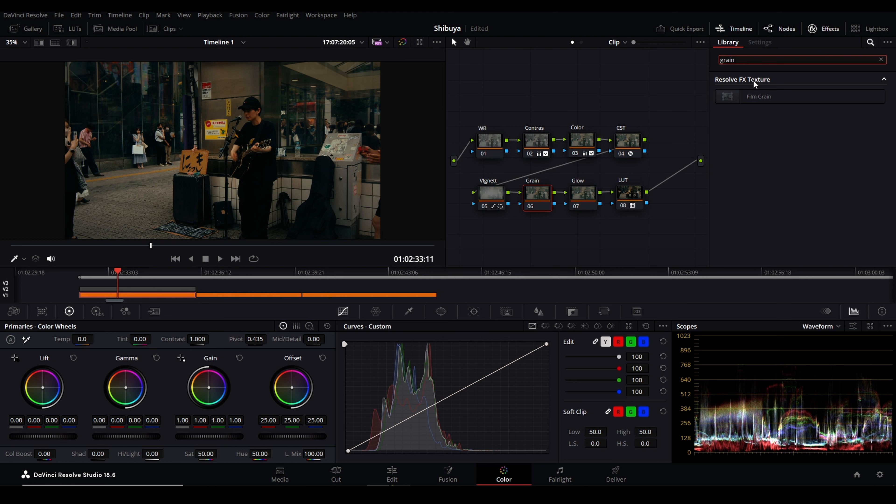
pyautogui.moveTo(758, 96); pyautogui.dragTo(534, 207)
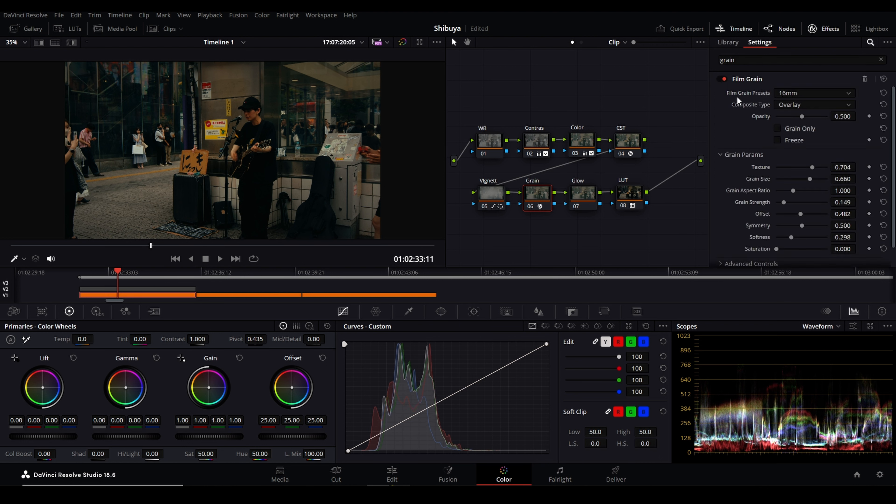
# Step: Set the film grain preset to 16mm 250D and inspect the grain in the enlarged picture
pyautogui.click(792, 92)
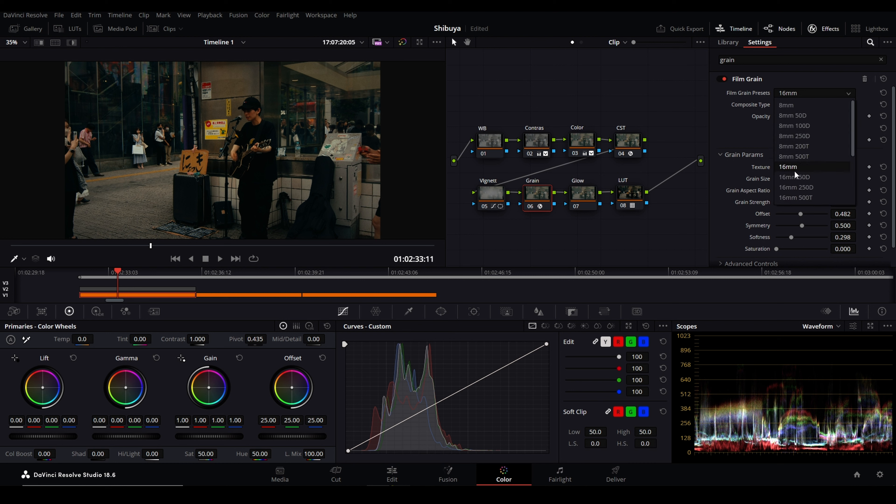
pyautogui.click(805, 190)
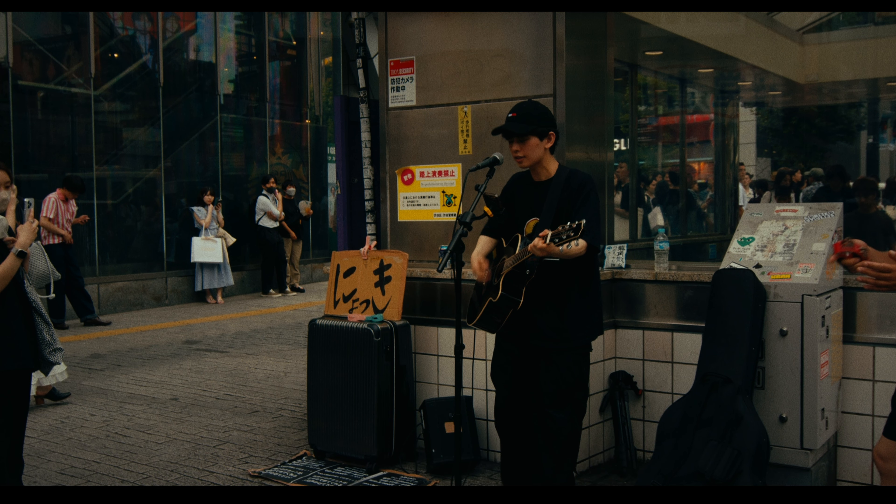
pyautogui.moveTo(375, 285)
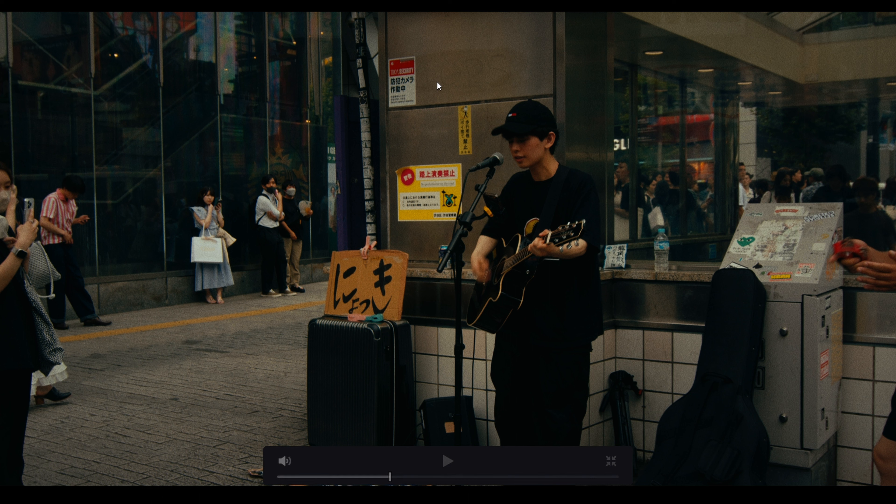
pyautogui.moveTo(436, 67)
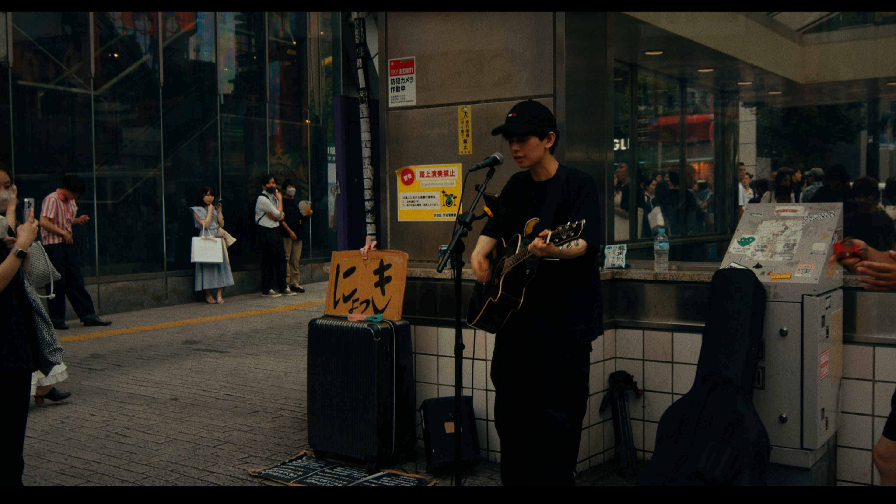
pyautogui.moveTo(453, 54)
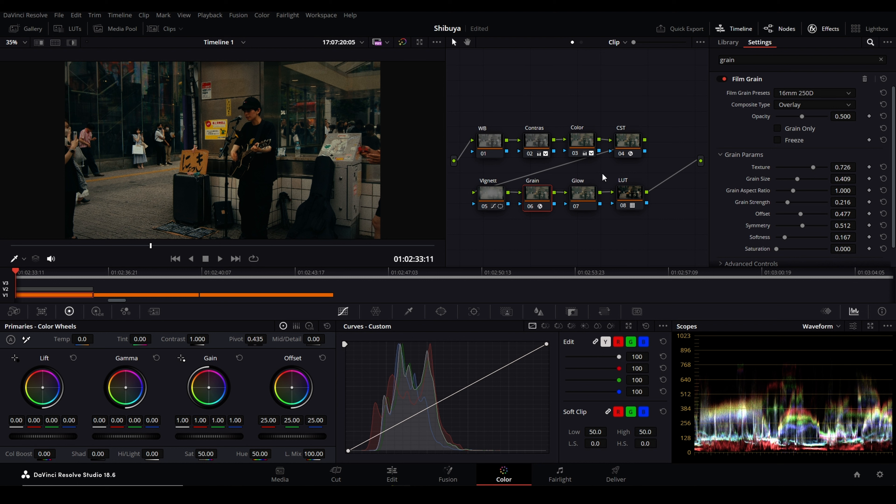
pyautogui.click(820, 34)
# Step: Search the effects for glow and apply the Glow effect to the Glow node
pyautogui.hotkey('shift', "'")
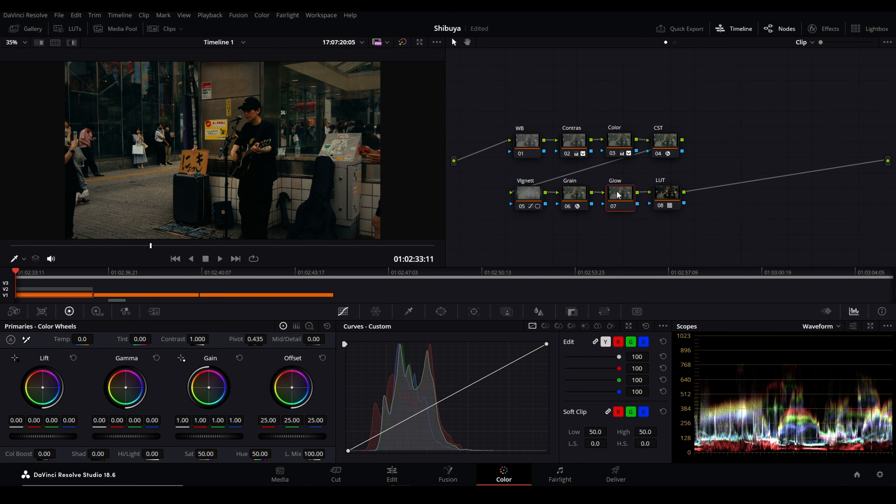
pyautogui.click(825, 31)
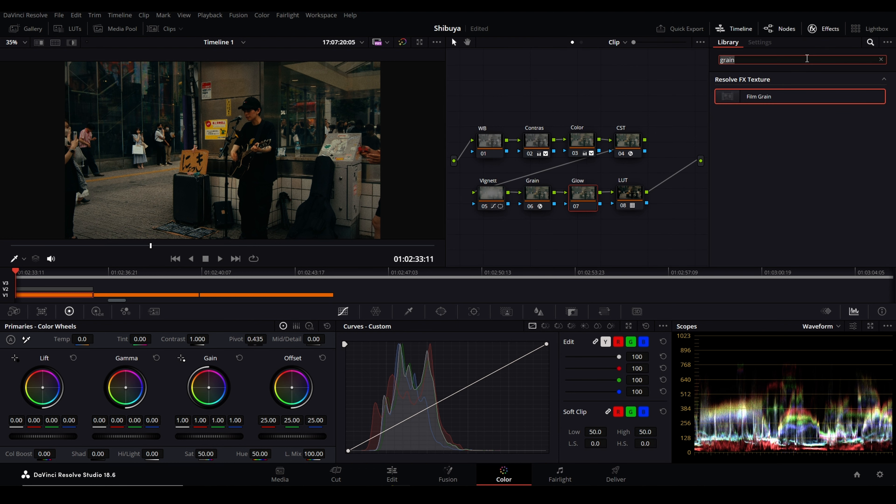
pyautogui.hotkey('ctrl', 'a')
pyautogui.write('glow')
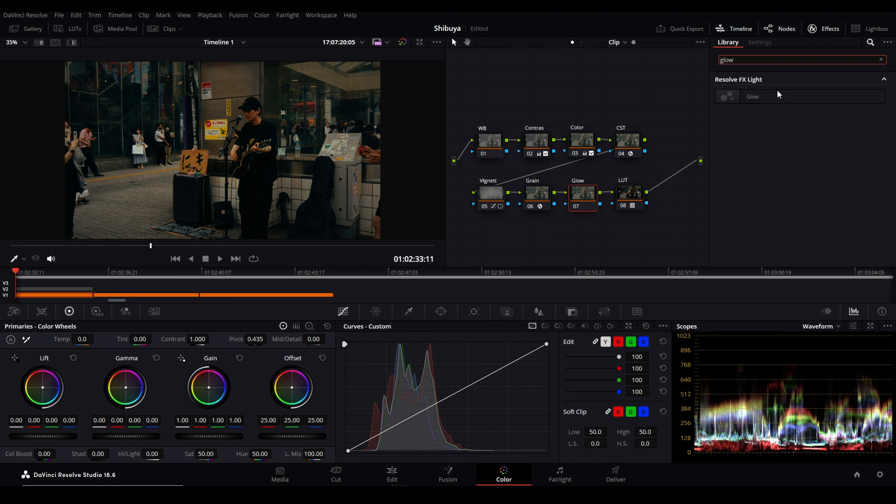
pyautogui.moveTo(778, 95); pyautogui.dragTo(607, 191)
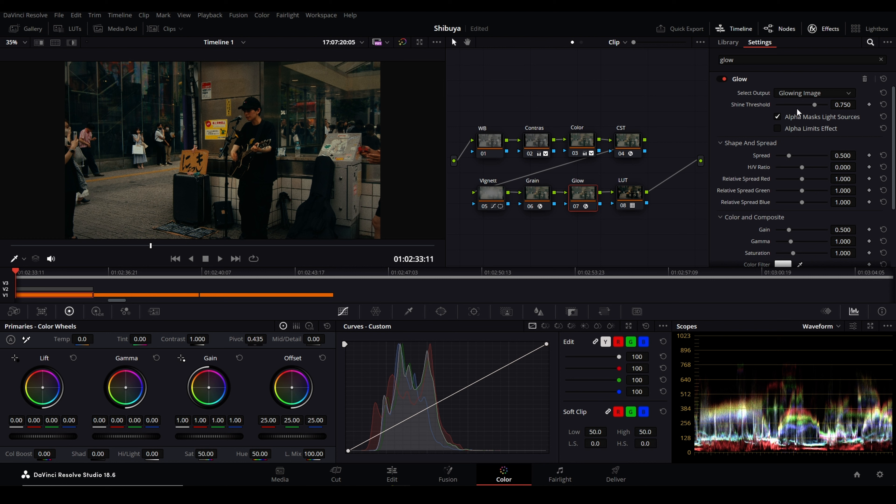
# Step: Set the Glow effect's shine threshold to 0.000 and its composite type to Softlight
pyautogui.moveTo(797, 104); pyautogui.dragTo(729, 110)
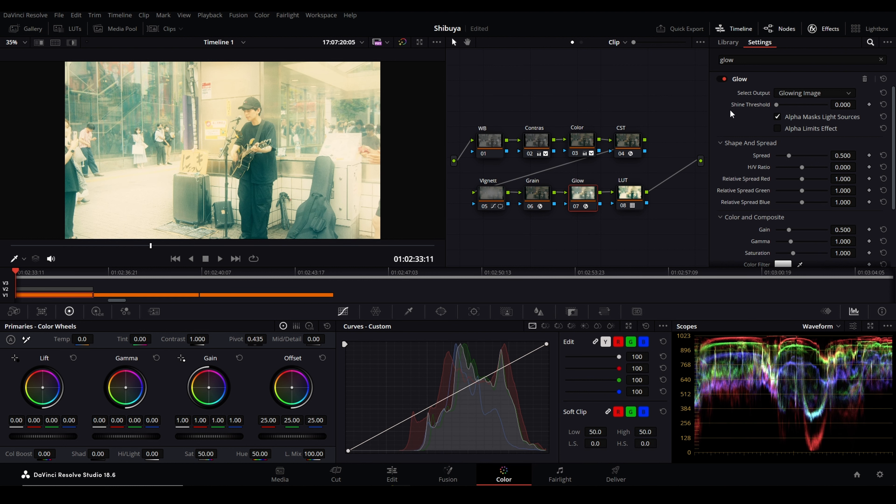
pyautogui.scroll(-4, 736, 165)
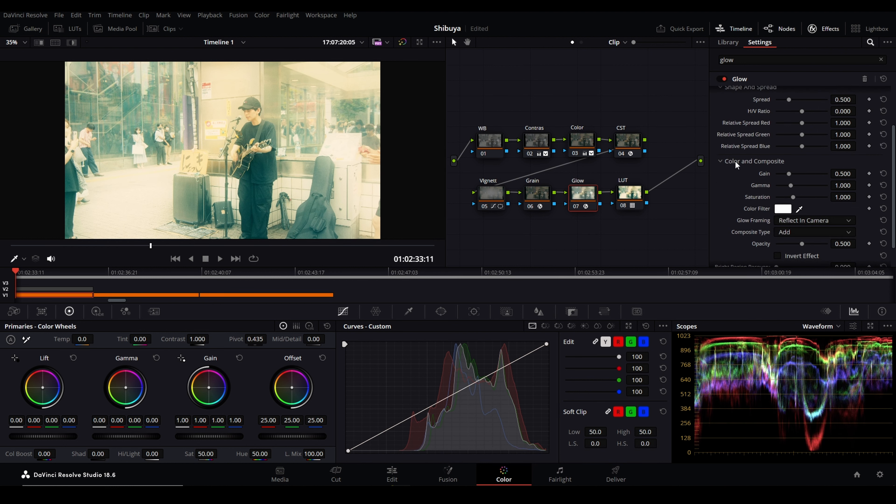
pyautogui.click(785, 206)
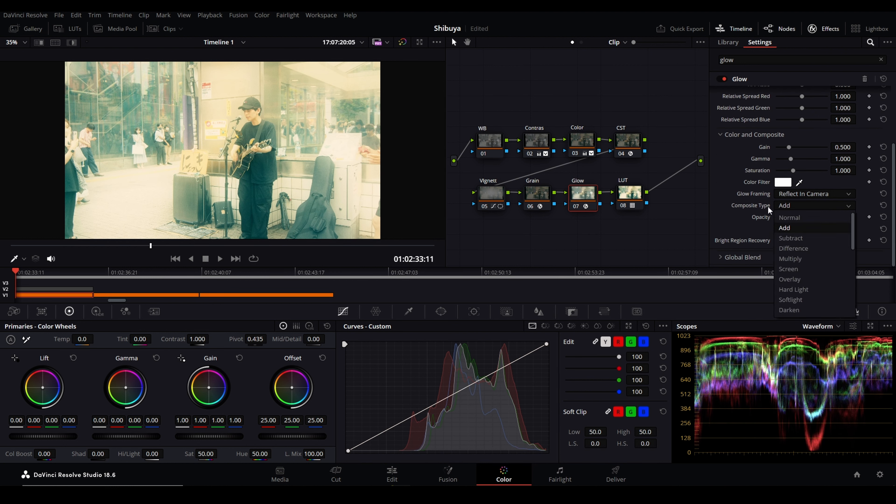
pyautogui.click(807, 300)
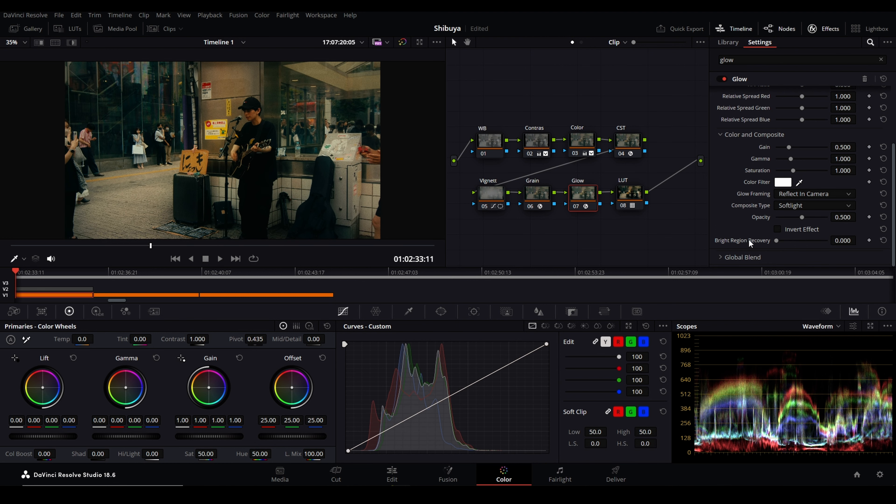
# Step: Reduce the Glow effect's global blend to about half and close the effect settings
pyautogui.click(722, 258)
pyautogui.scroll(-1, 726, 260)
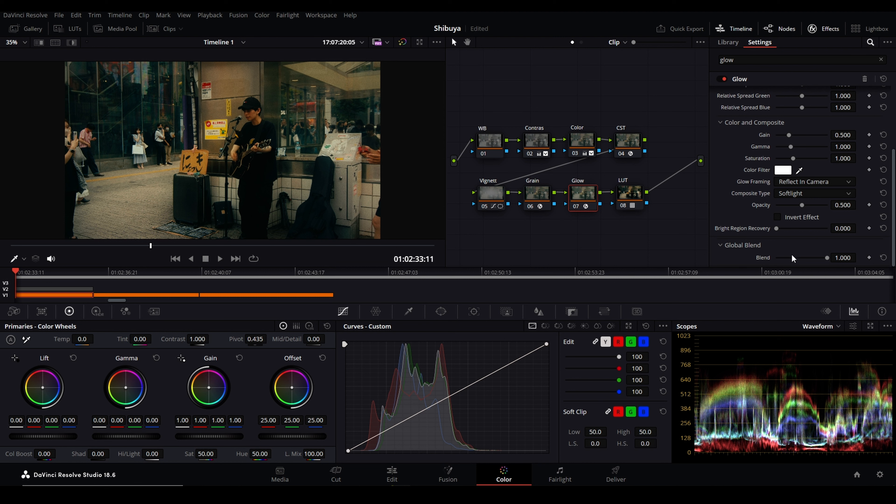
pyautogui.moveTo(805, 263); pyautogui.dragTo(804, 263)
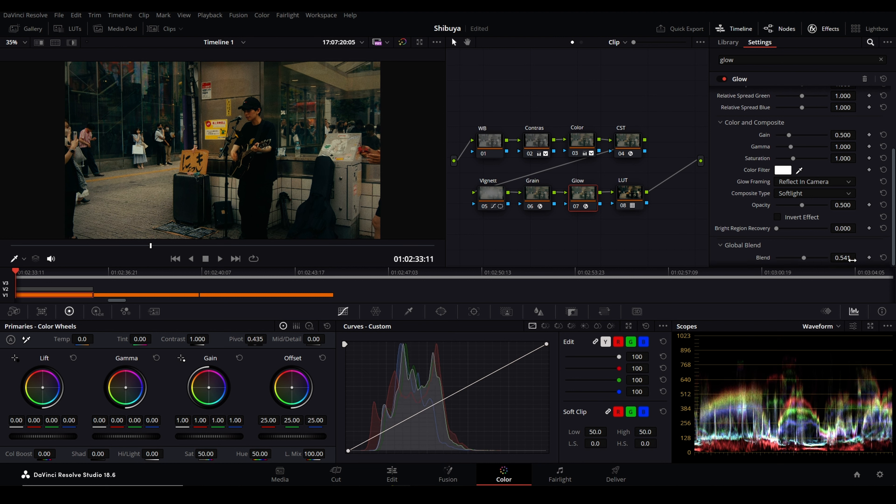
pyautogui.click(852, 258)
pyautogui.press('BackSpace')
pyautogui.press('BackSpace')
pyautogui.write('5')
pyautogui.press('Return')
pyautogui.click(826, 28)
# Step: Compare the picture with the Glow node disabled and enabled
pyautogui.hotkey('ctrl', 'd')
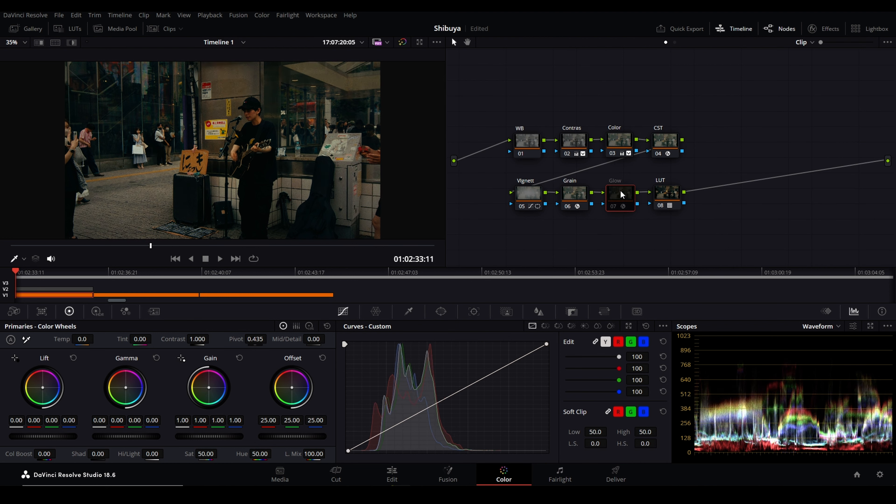
pyautogui.hotkey('ctrl', 'd')
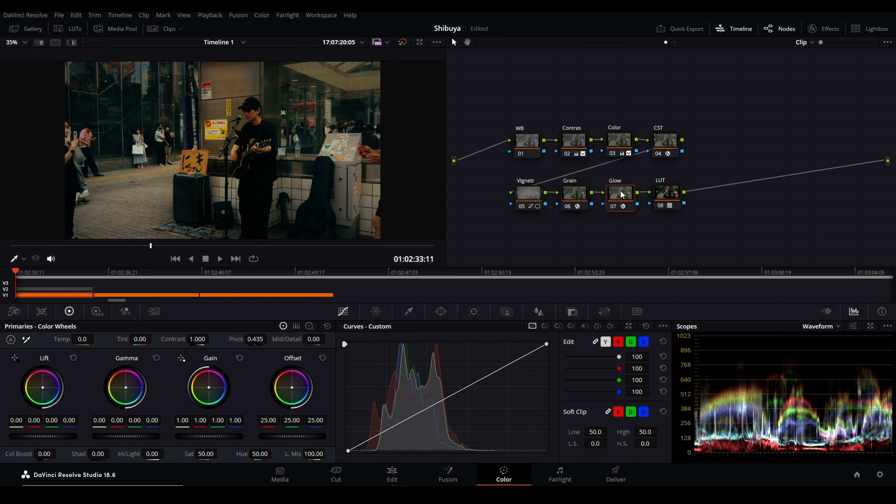
pyautogui.hotkey('ctrl', 'd')
pyautogui.hotkey('ctrl', 'd')
# Step: Try a saturation of 60 on the Color node and undo it
pyautogui.click(612, 152)
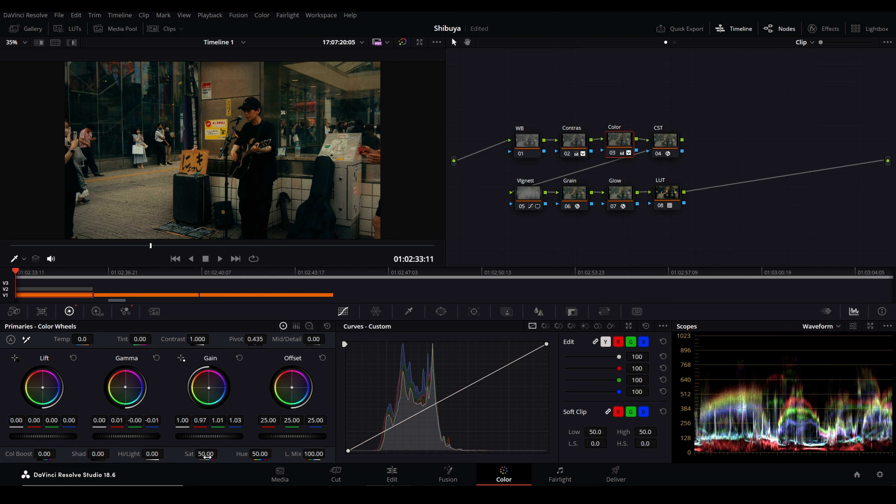
pyautogui.click(207, 455)
pyautogui.write('60')
pyautogui.press('Return')
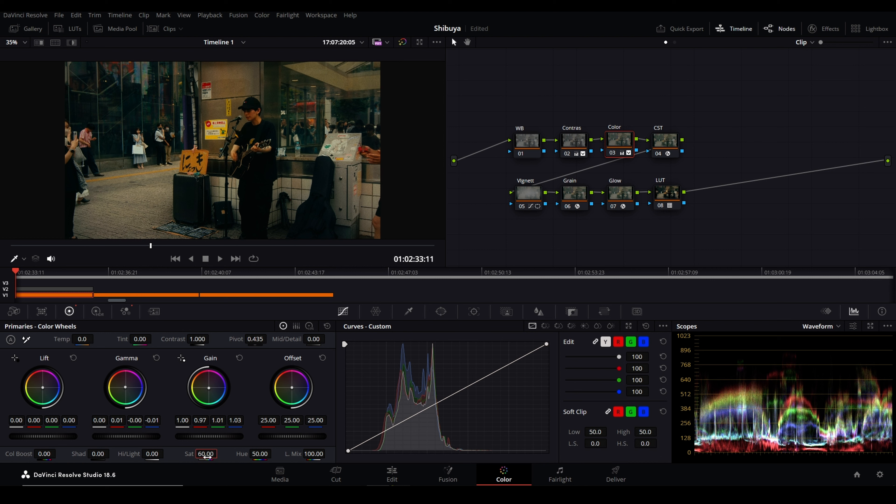
pyautogui.hotkey('ctrl', 'z')
pyautogui.hotkey('ctrl', 'z')
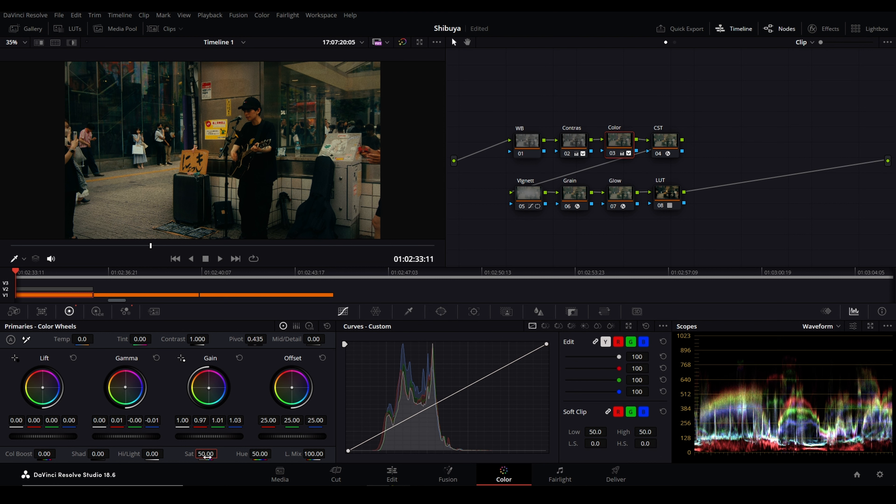
# Step: Try saturations of 0 and 40 on the Color node, undoing each one
pyautogui.click(207, 457)
pyautogui.write('0')
pyautogui.press('Return')
pyautogui.hotkey('ctrl', 'z')
pyautogui.click(207, 456)
pyautogui.write('40')
pyautogui.press('Return')
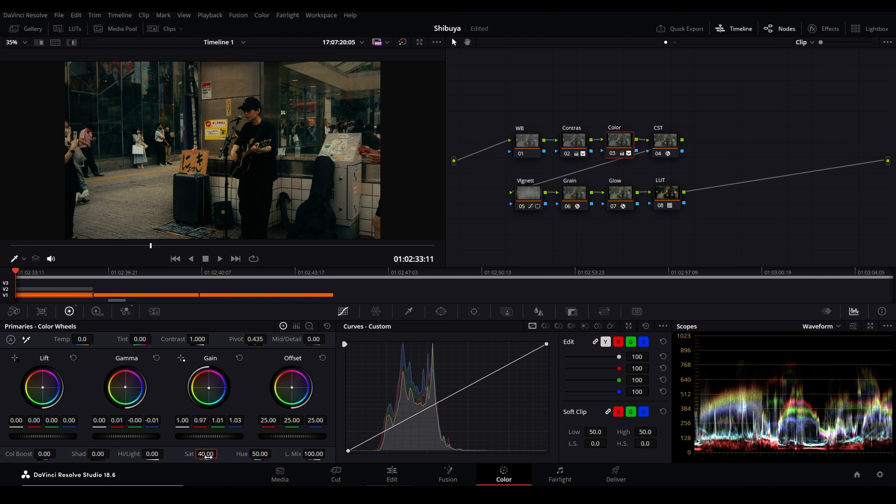
pyautogui.hotkey('ctrl', 'z')
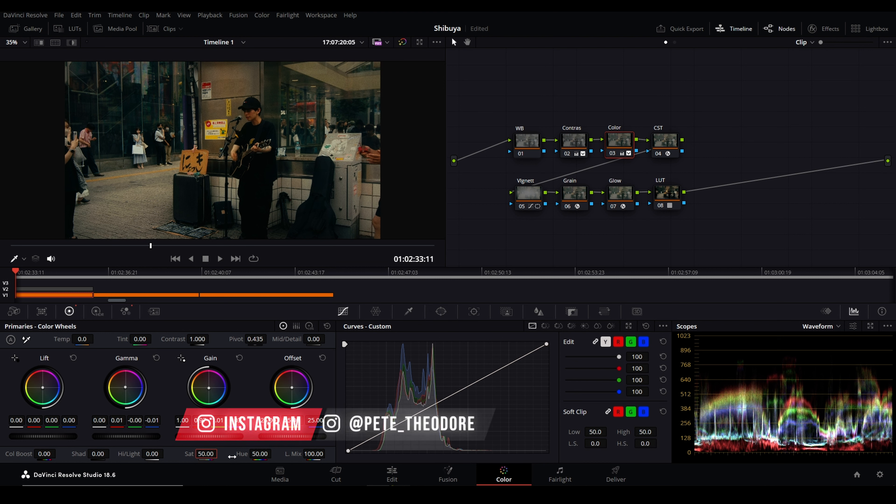
# Step: Select the LUT node
pyautogui.click(660, 201)
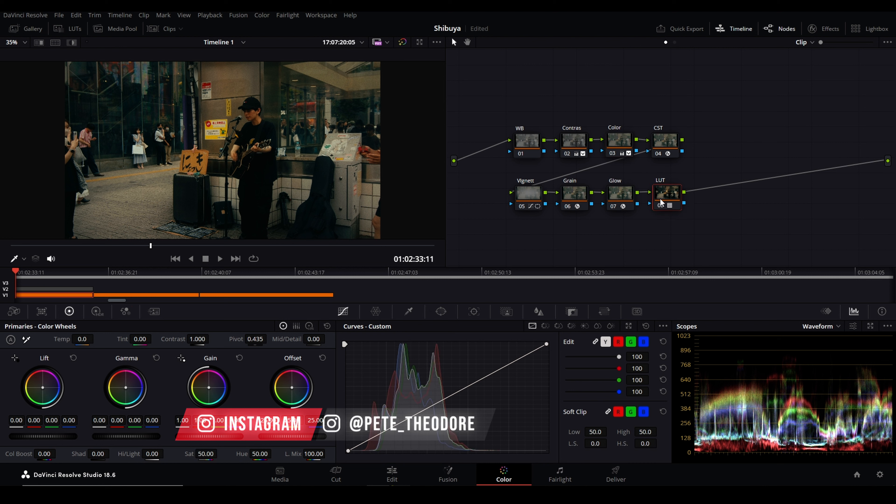